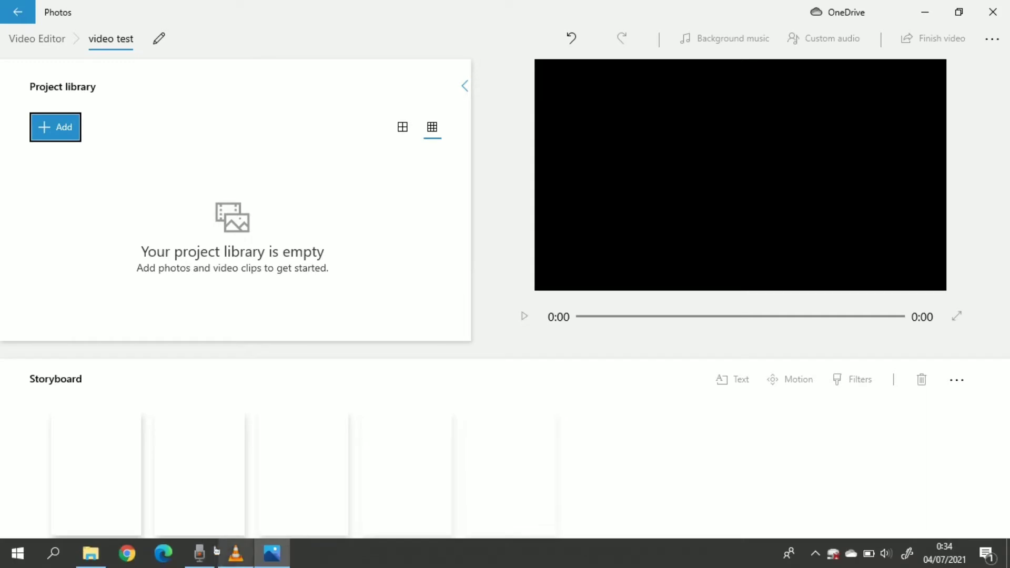
# - Import the four video clips 1, 2, 3 and 4 from New folder on drive D into the project library
pyautogui.click(90, 553)
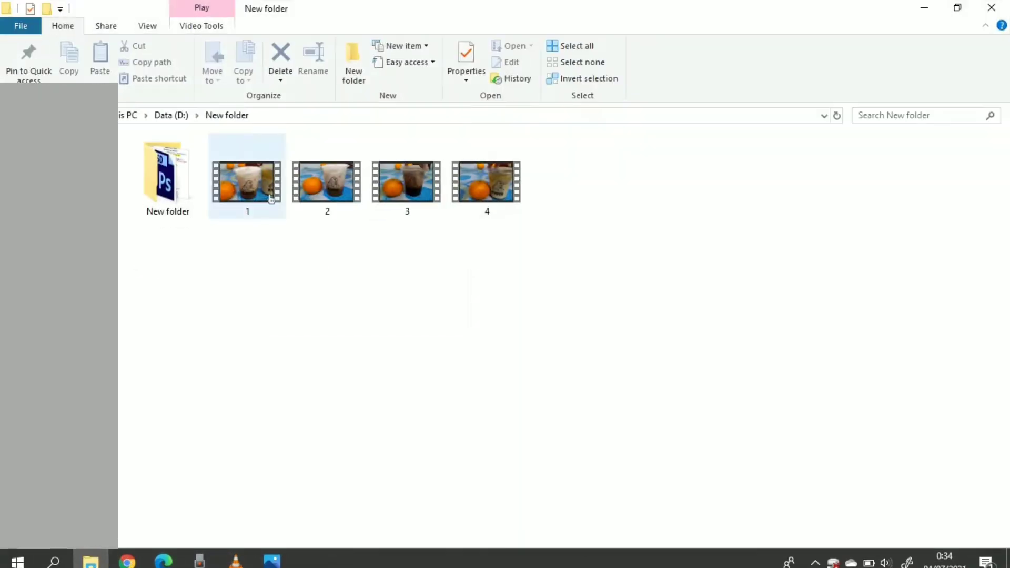
pyautogui.click(246, 192)
pyautogui.keyDown('shift'); pyautogui.click(504, 204); pyautogui.keyUp('shift')
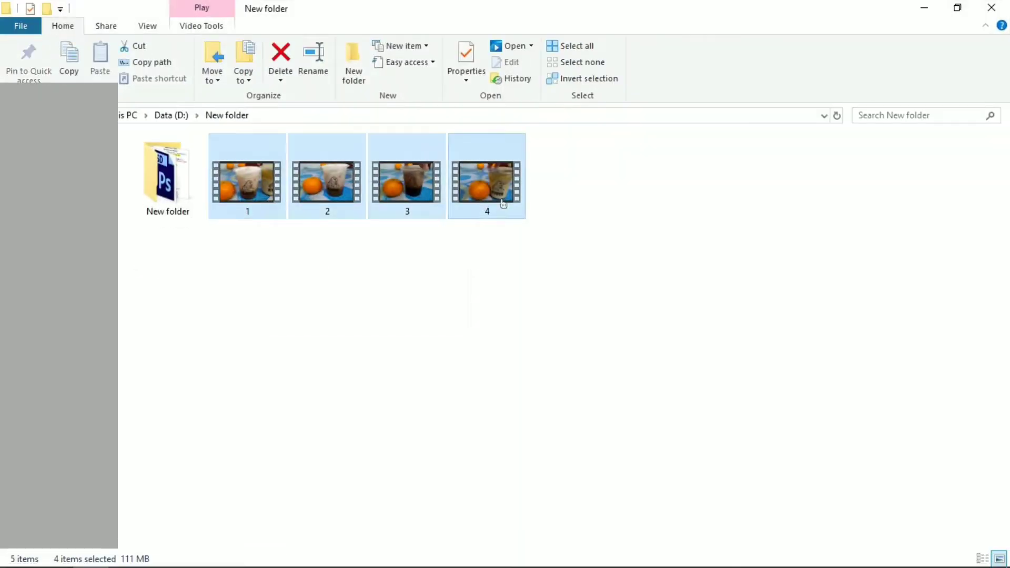
pyautogui.moveTo(503, 204); pyautogui.dragTo(335, 216)
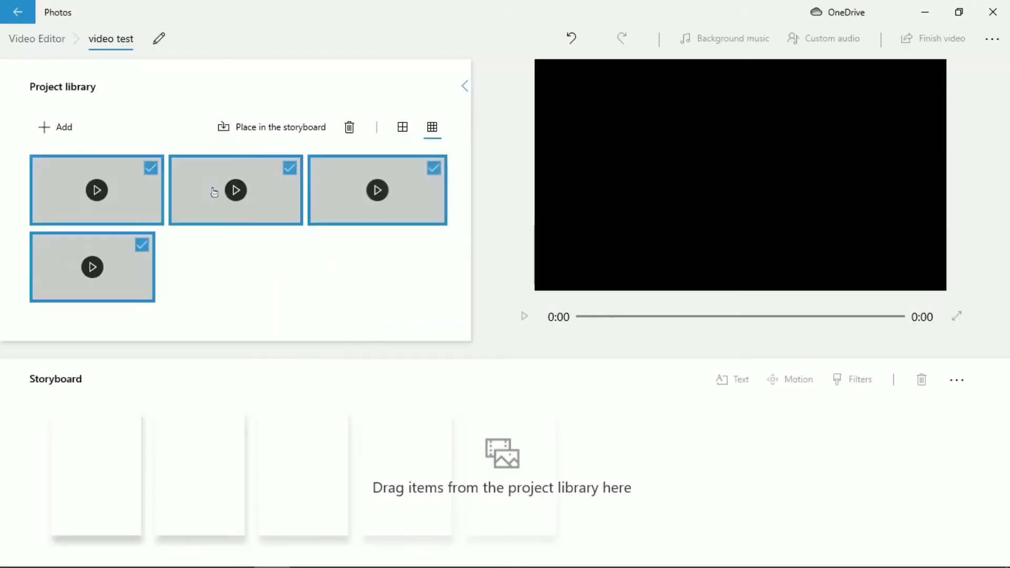
pyautogui.click(53, 129)
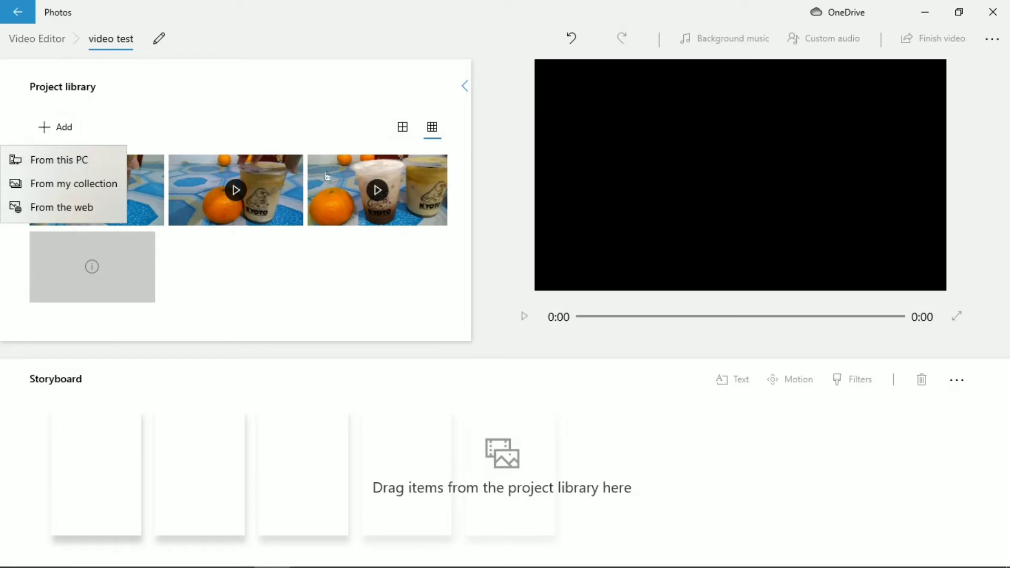
pyautogui.click(303, 274)
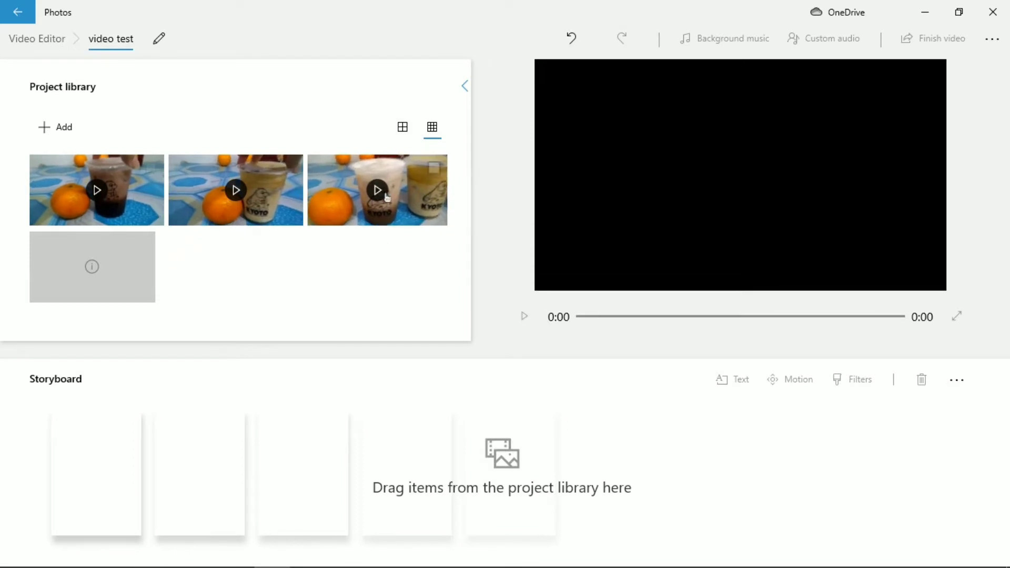
# - Place the four library clips on the storyboard in the order 1, 2, 3, 4
pyautogui.moveTo(418, 198); pyautogui.dragTo(98, 483)
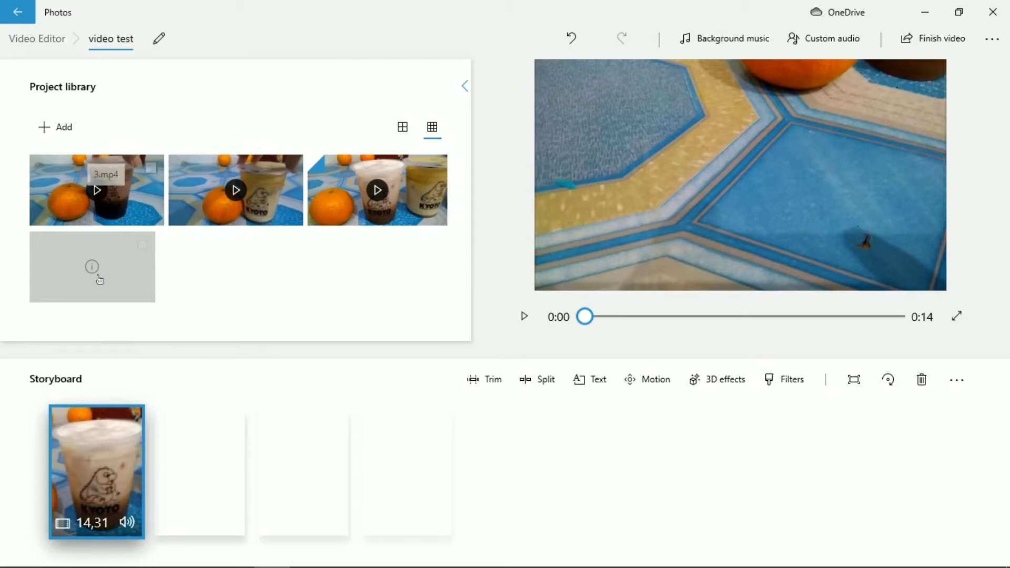
pyautogui.moveTo(130, 293); pyautogui.dragTo(226, 479)
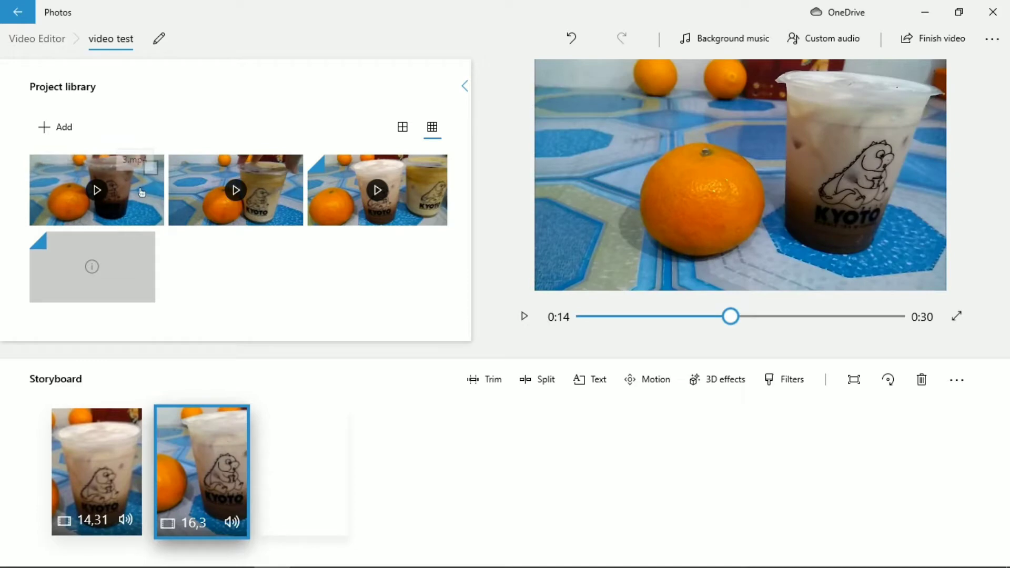
pyautogui.moveTo(142, 173); pyautogui.dragTo(315, 505)
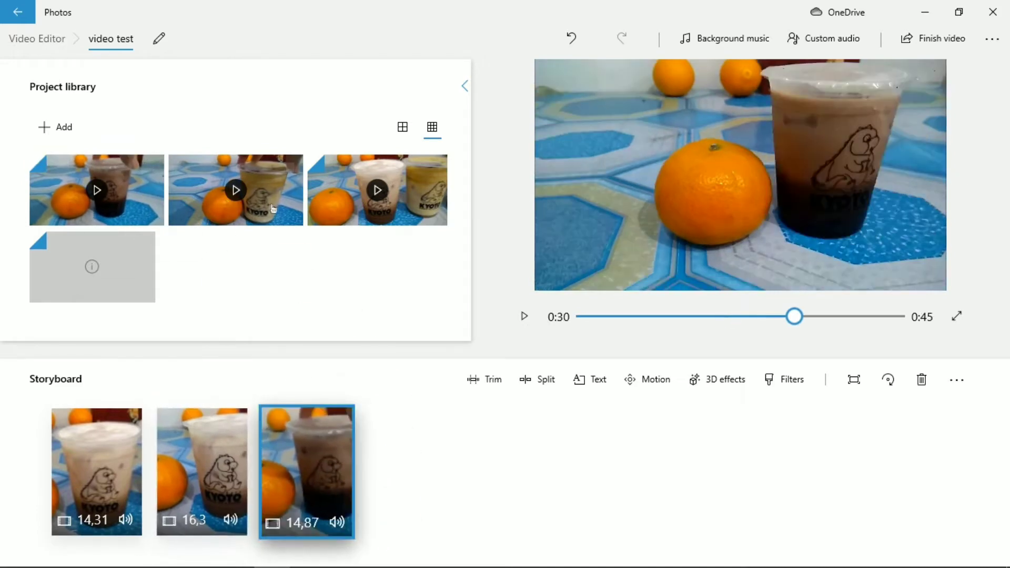
pyautogui.moveTo(252, 216); pyautogui.dragTo(420, 489)
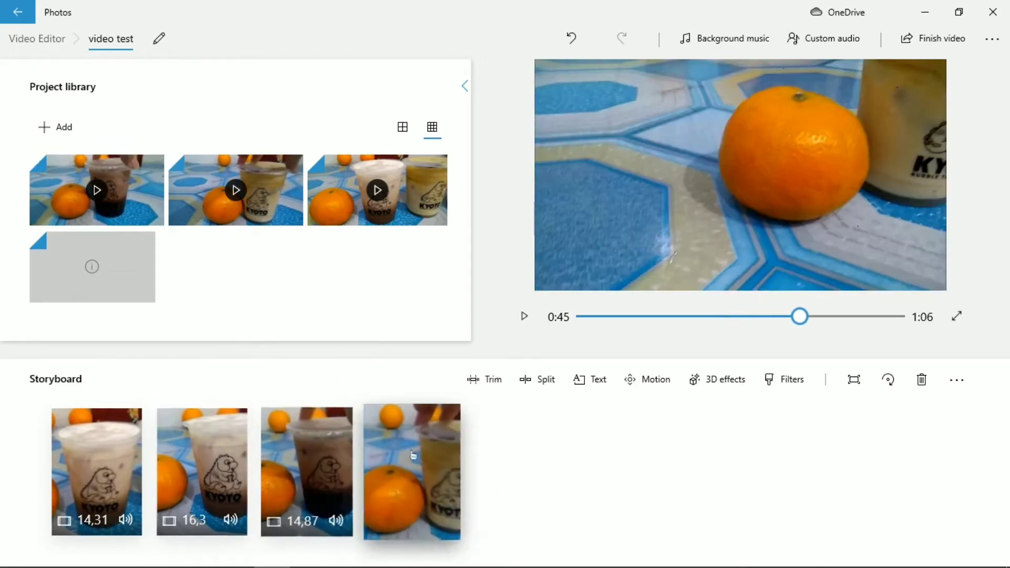
pyautogui.click(92, 295)
pyautogui.click(106, 203)
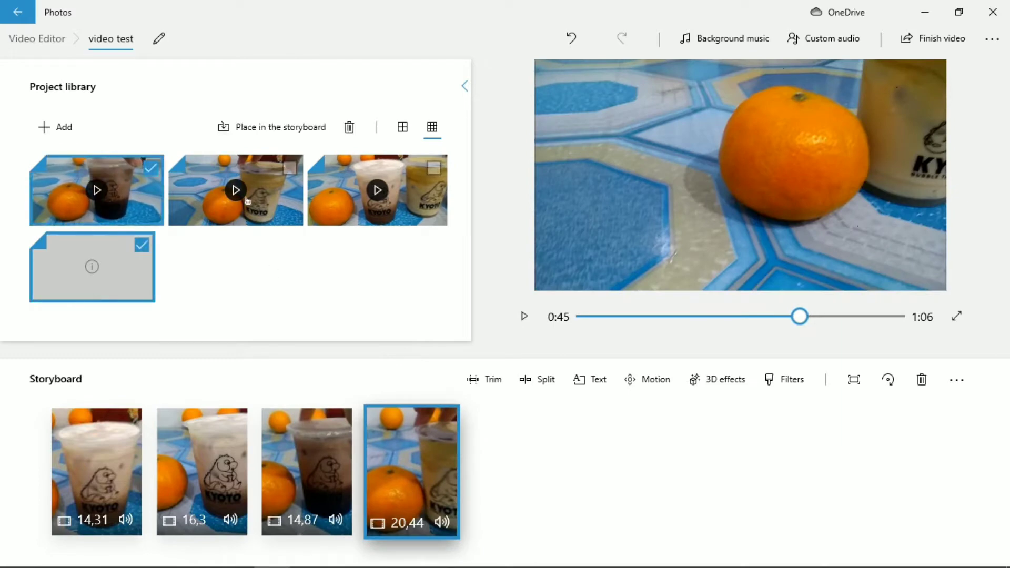
pyautogui.click(232, 204)
pyautogui.click(342, 202)
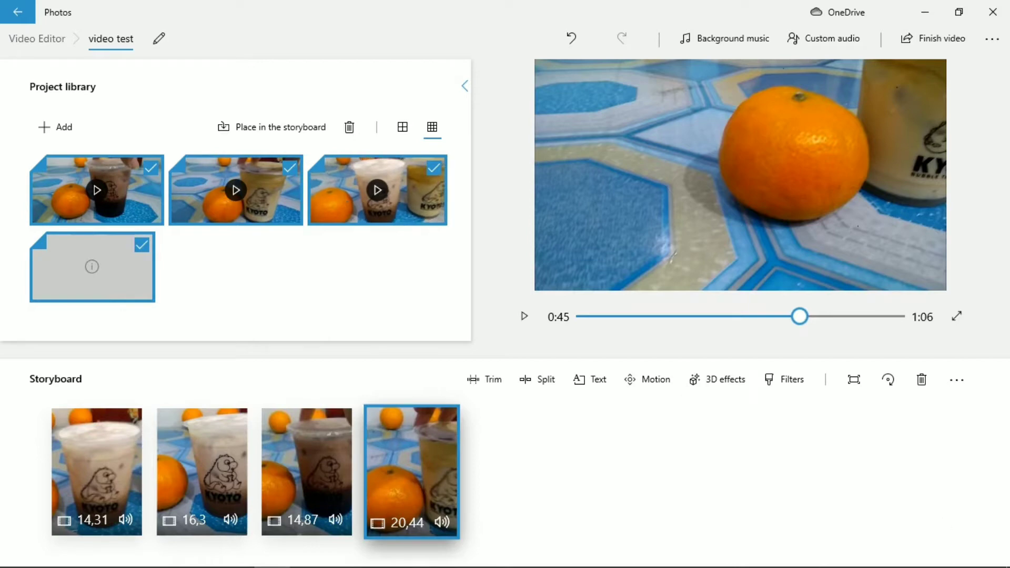
pyautogui.click(515, 449)
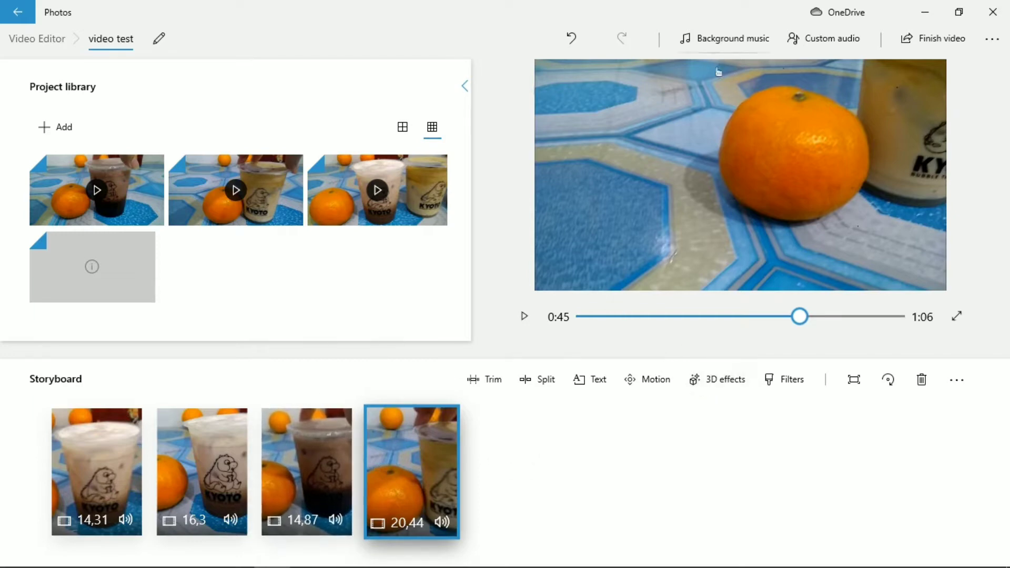
# - Trim the beginning of the first storyboard clip so it starts at about 0:02, play the trimmed part, and apply the trim
pyautogui.click(126, 457)
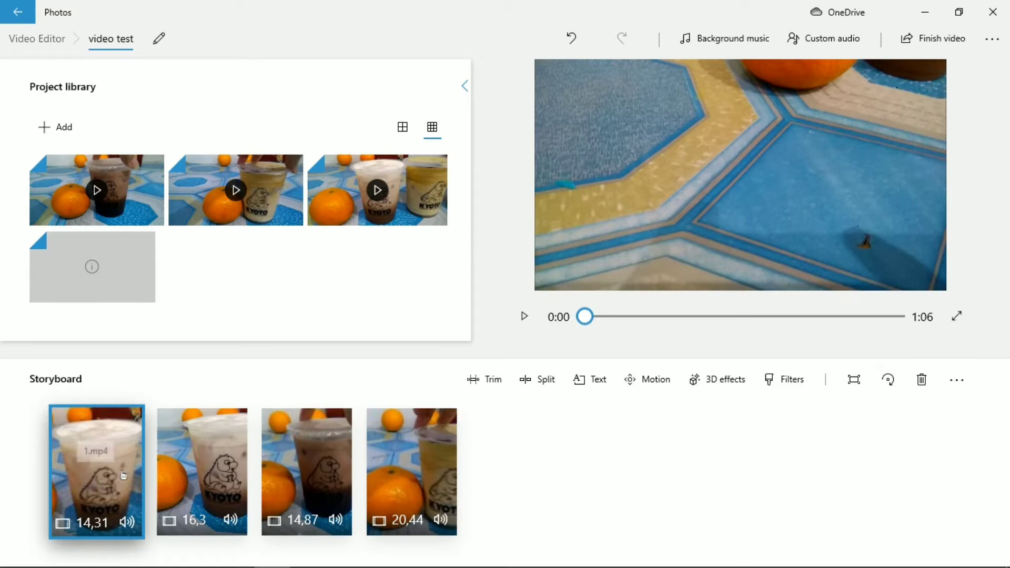
pyautogui.click(503, 387)
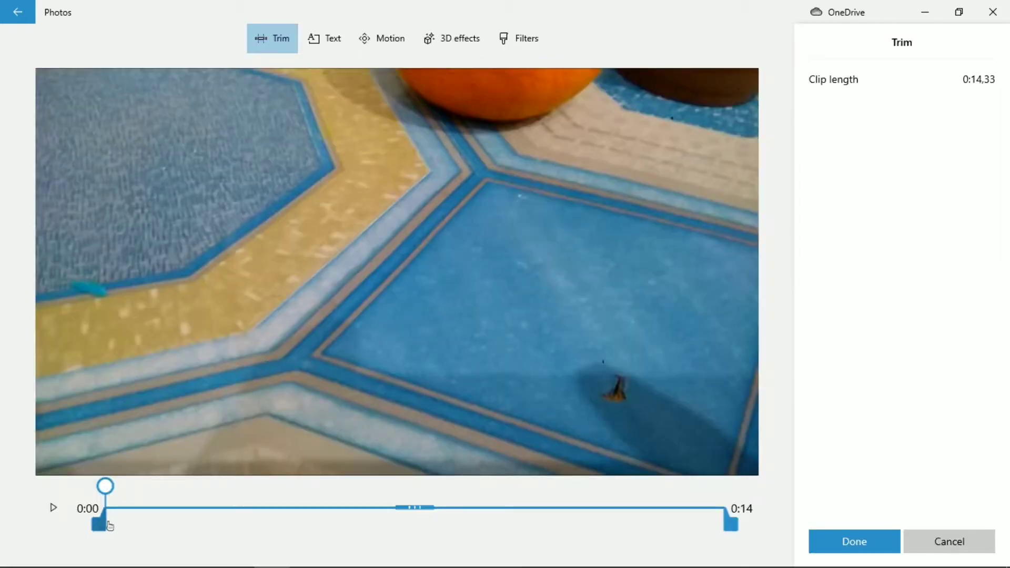
pyautogui.moveTo(108, 524); pyautogui.dragTo(230, 532)
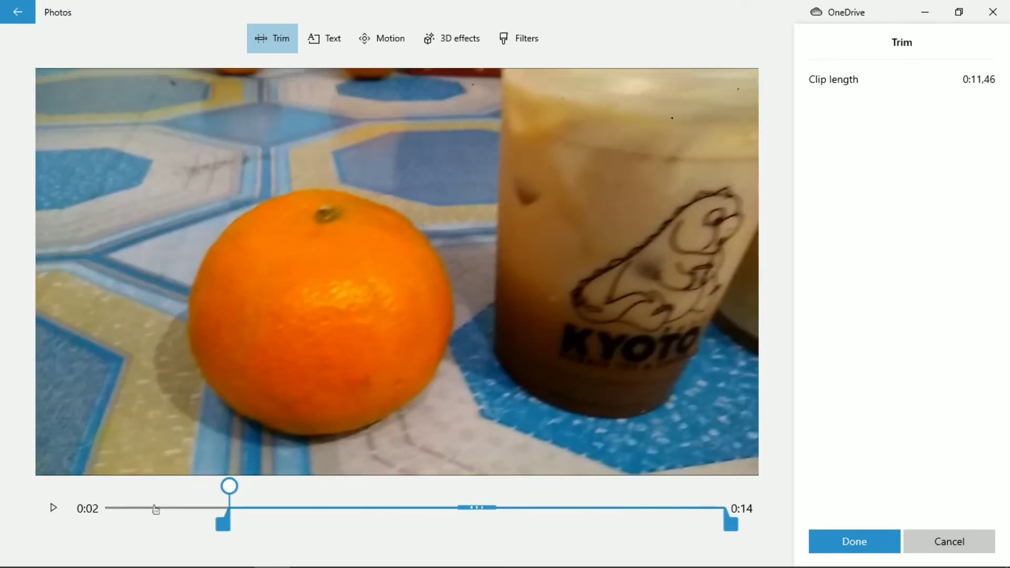
pyautogui.click(53, 508)
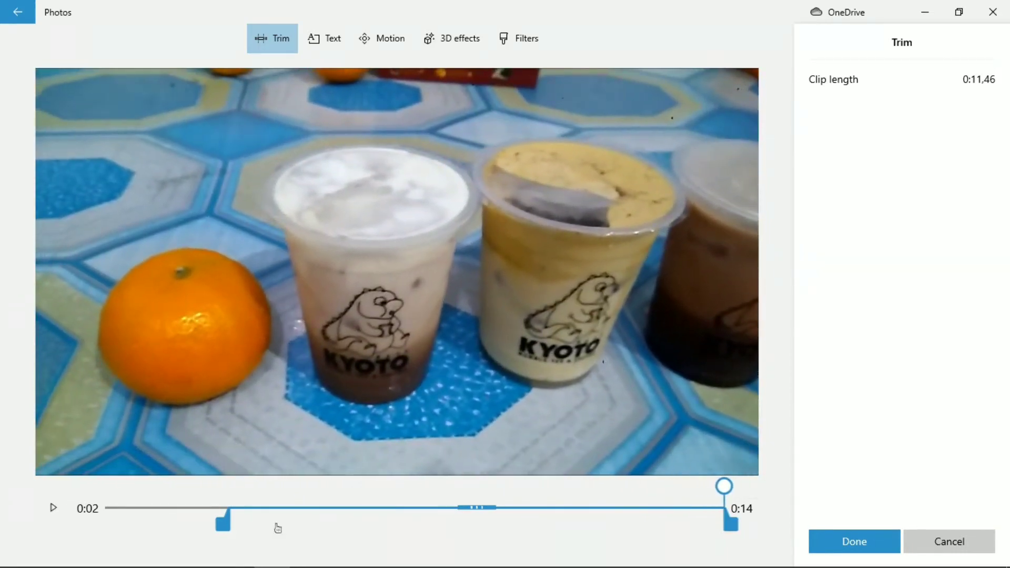
pyautogui.moveTo(754, 525)
pyautogui.mouseDown()
pyautogui.moveTo(686, 527)
pyautogui.moveTo(747, 528)
pyautogui.mouseUp()
pyautogui.click(862, 543)
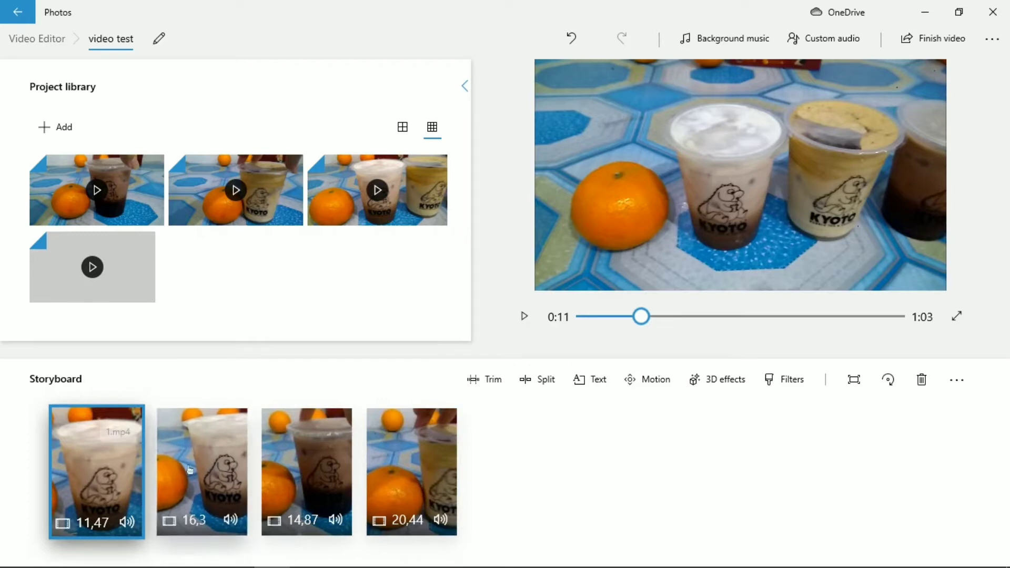
# - Add the text "minuman kyoto" to the first storyboard clip
pyautogui.click(190, 427)
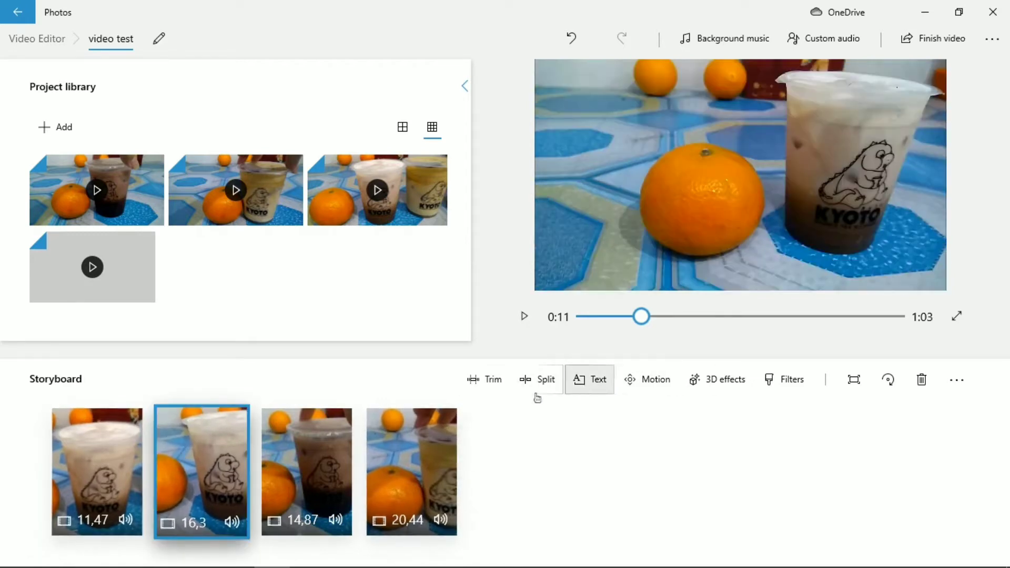
pyautogui.press('Left')
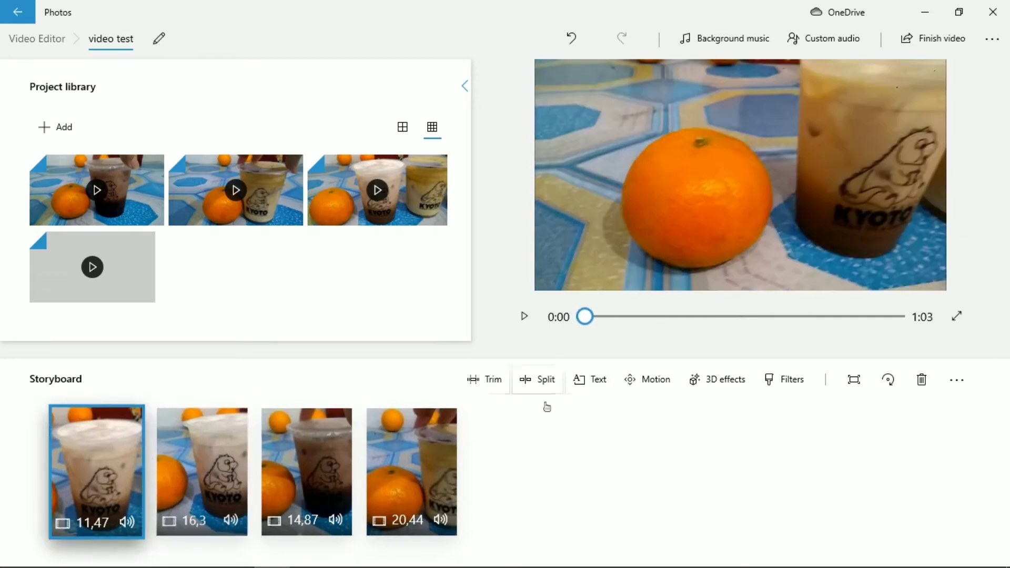
pyautogui.click(597, 385)
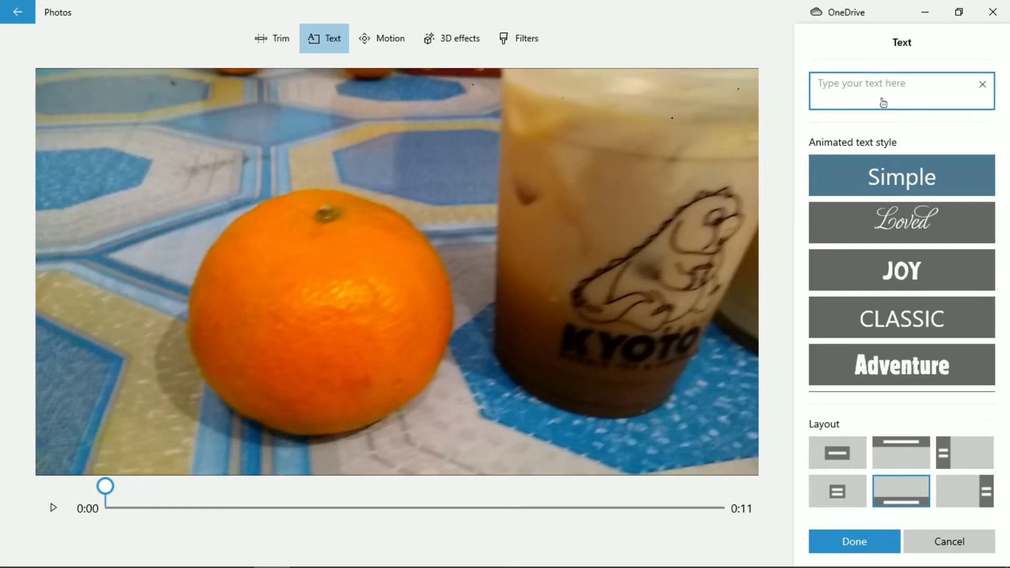
pyautogui.write('minuman')
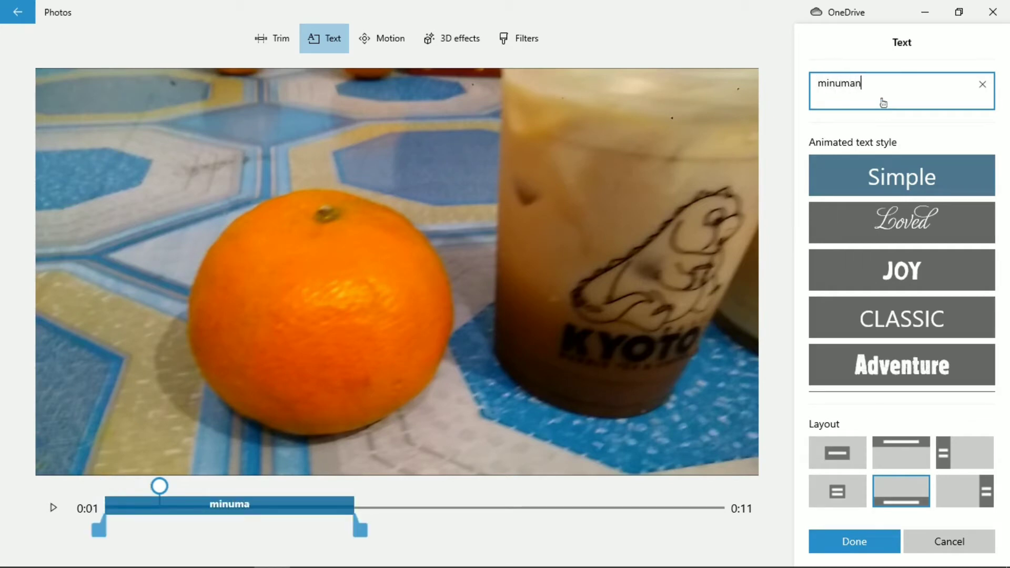
pyautogui.write(' kyoto')
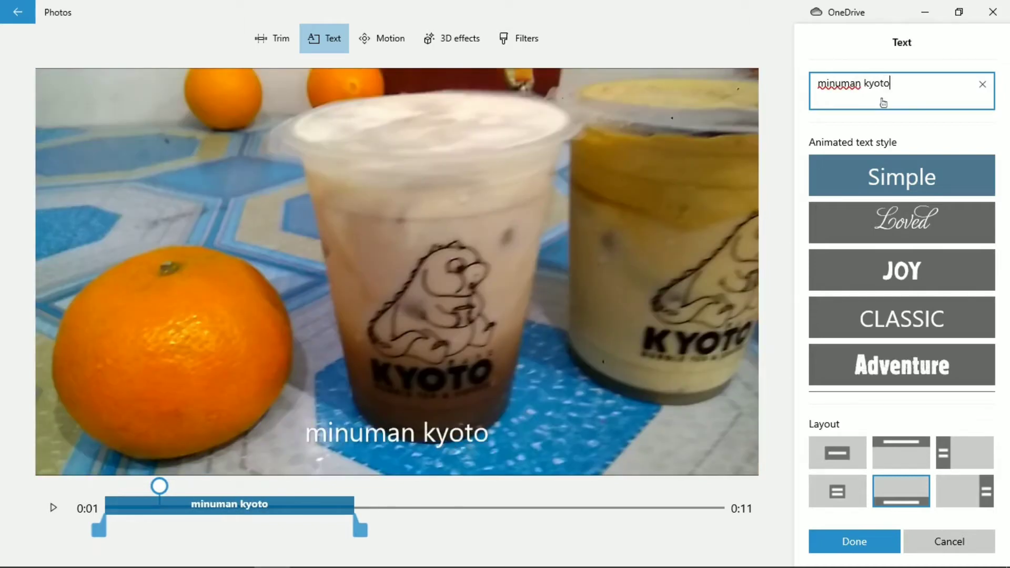
# - Try the Loved and Joy animated text styles on the title, testing Joy with all six layouts
pyautogui.click(910, 223)
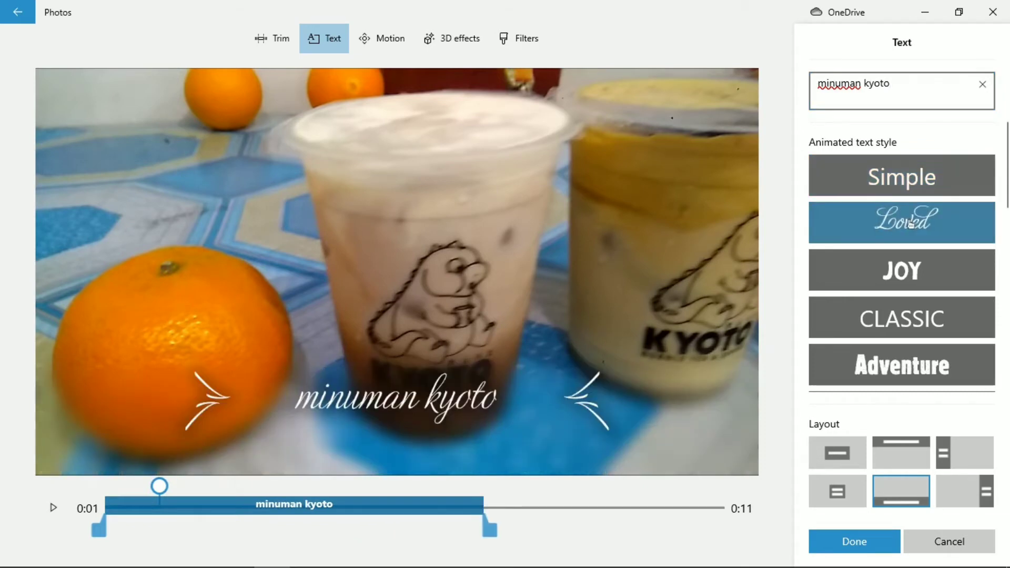
pyautogui.click(910, 272)
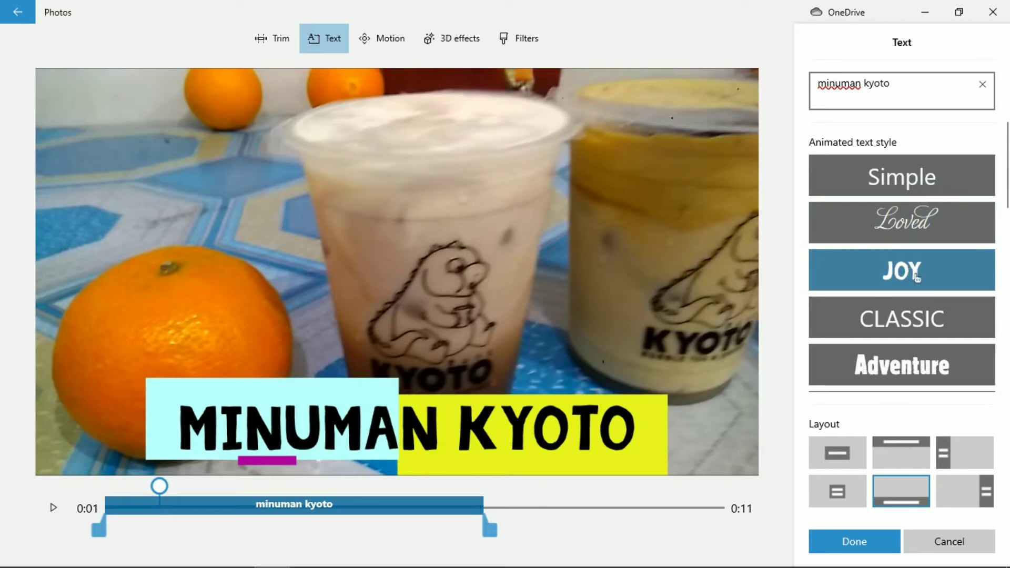
pyautogui.click(847, 458)
pyautogui.click(892, 453)
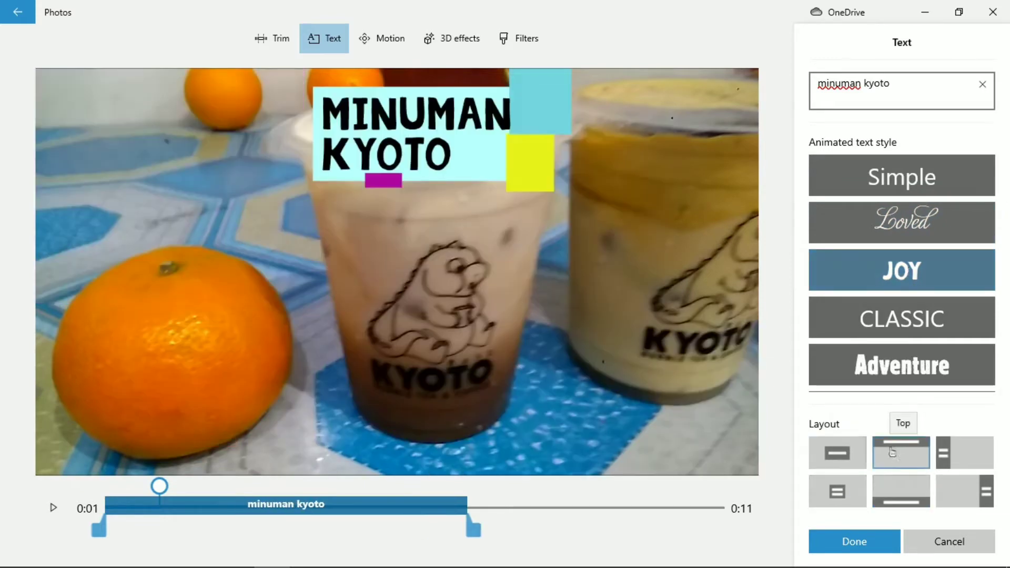
pyautogui.click(965, 451)
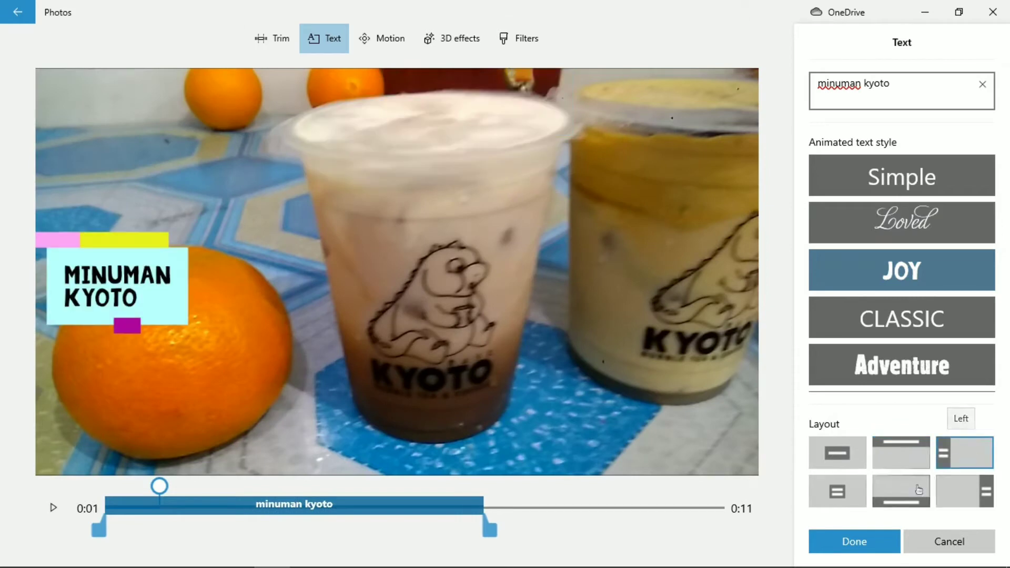
pyautogui.click(837, 491)
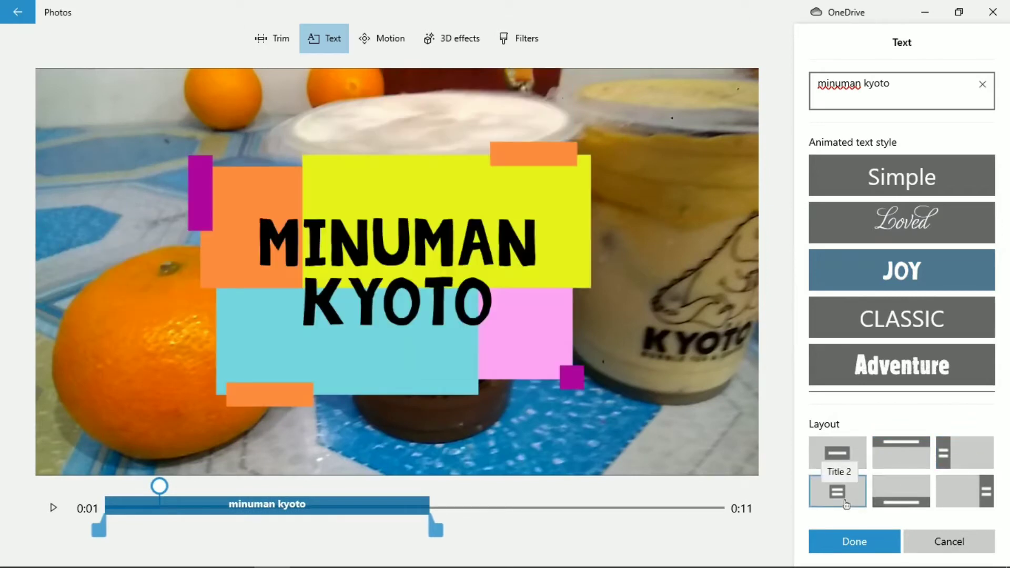
pyautogui.click(901, 489)
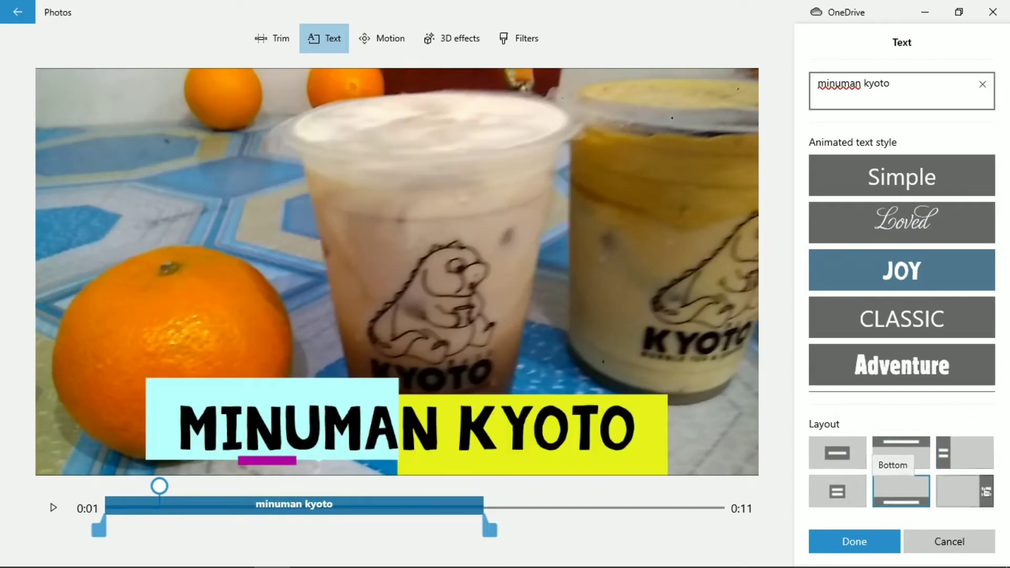
pyautogui.click(985, 492)
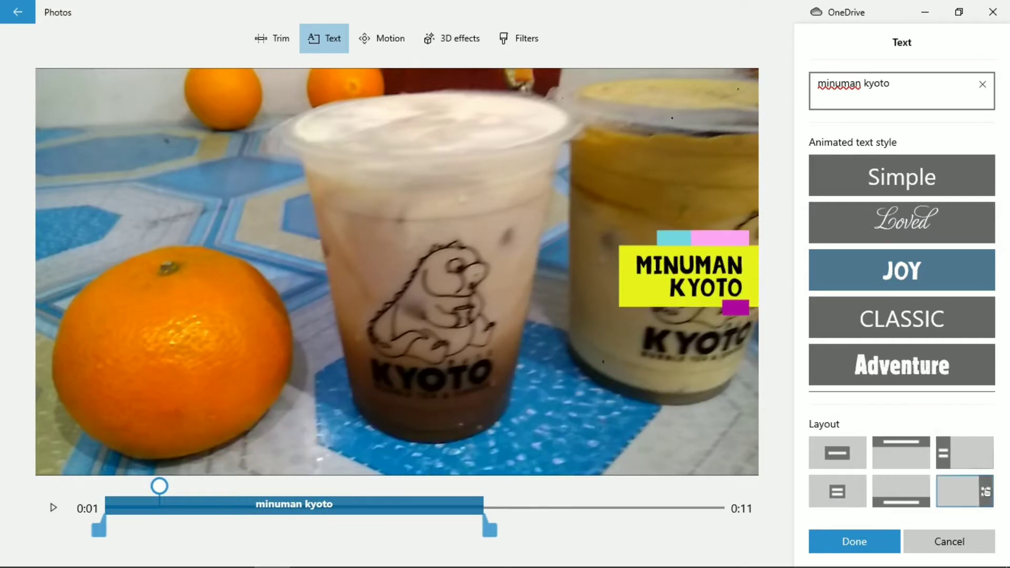
# - Try the Adventure, Quiet, Boom and Classic animated text styles on the title
pyautogui.scroll(-2, 891, 325)
pyautogui.click(891, 325)
pyautogui.scroll(-1, 892, 325)
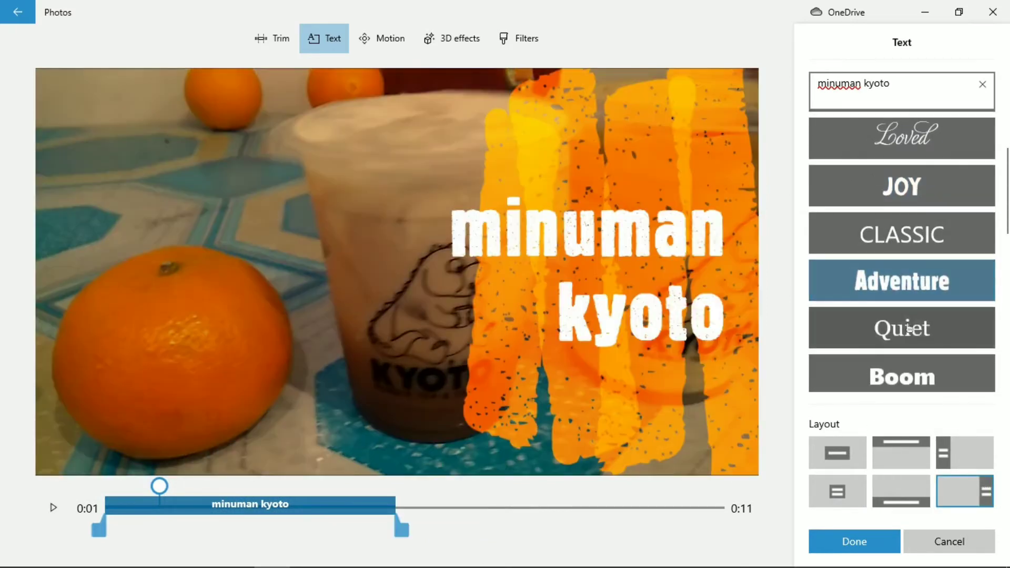
pyautogui.click(912, 334)
pyautogui.click(915, 367)
pyautogui.click(911, 282)
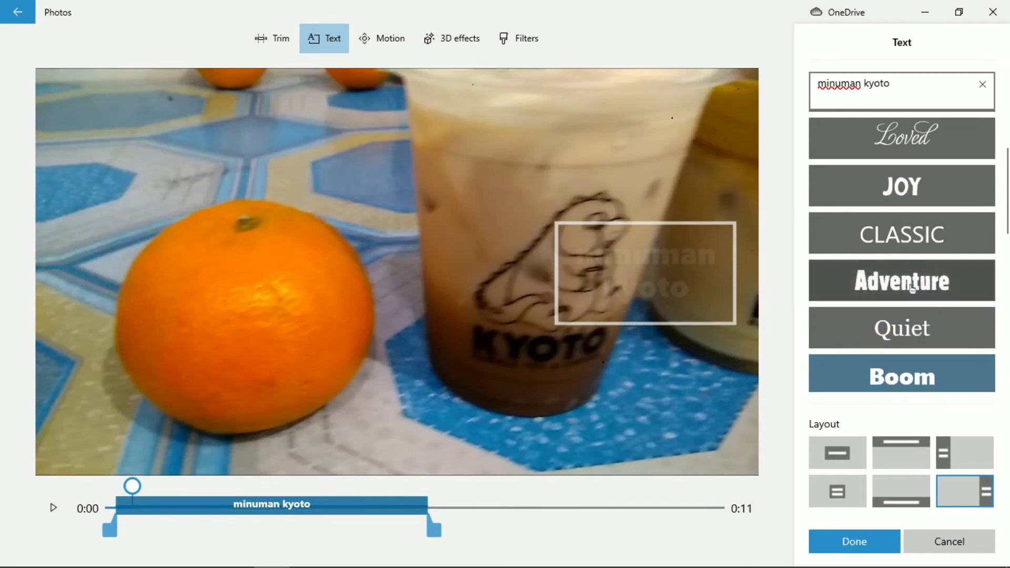
pyautogui.click(914, 234)
pyautogui.scroll(2, 912, 225)
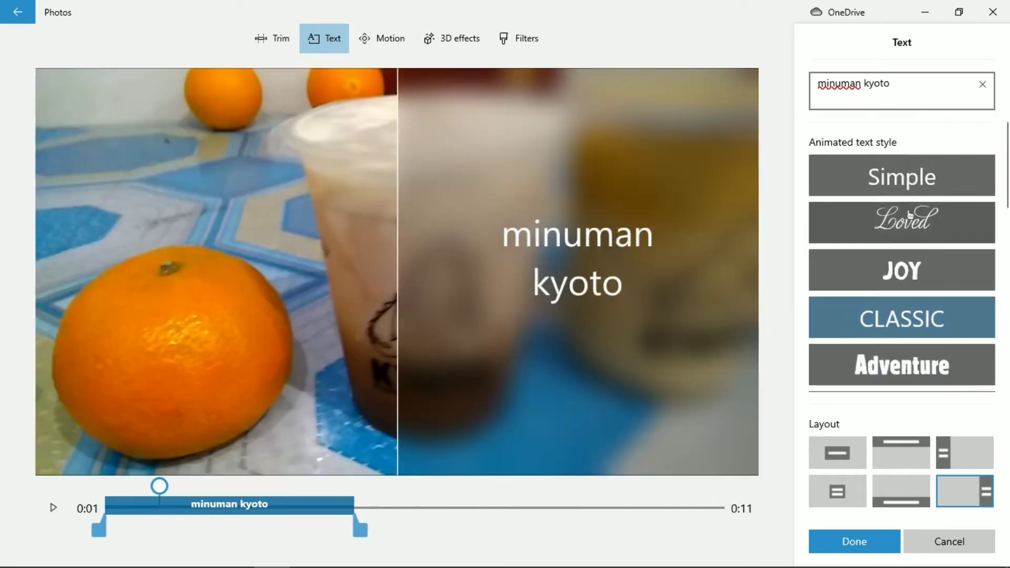
# - Give the title the Loved animated text style with the Bottom layout, after comparing it with Joy
pyautogui.click(906, 225)
pyautogui.click(909, 271)
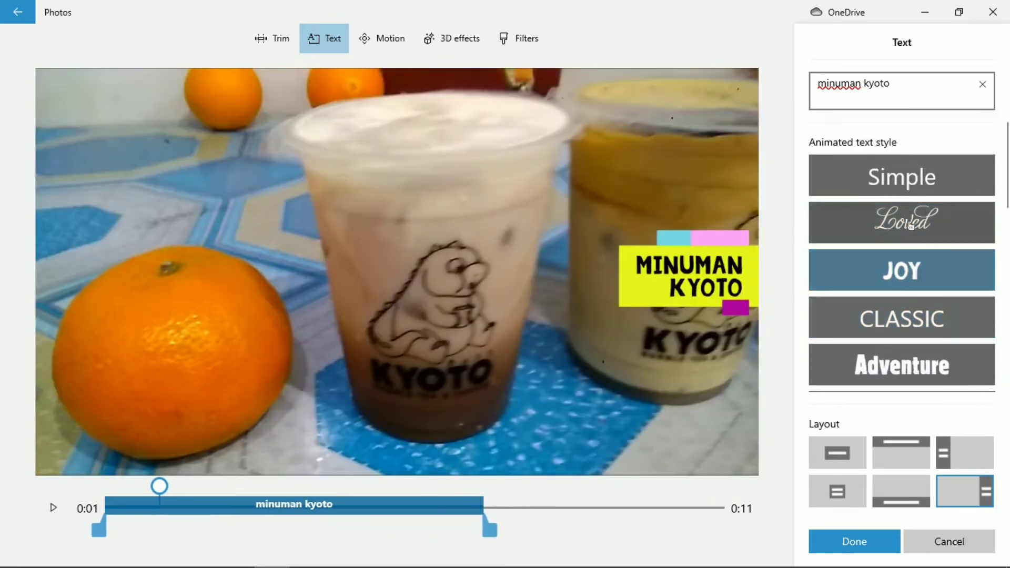
pyautogui.click(911, 225)
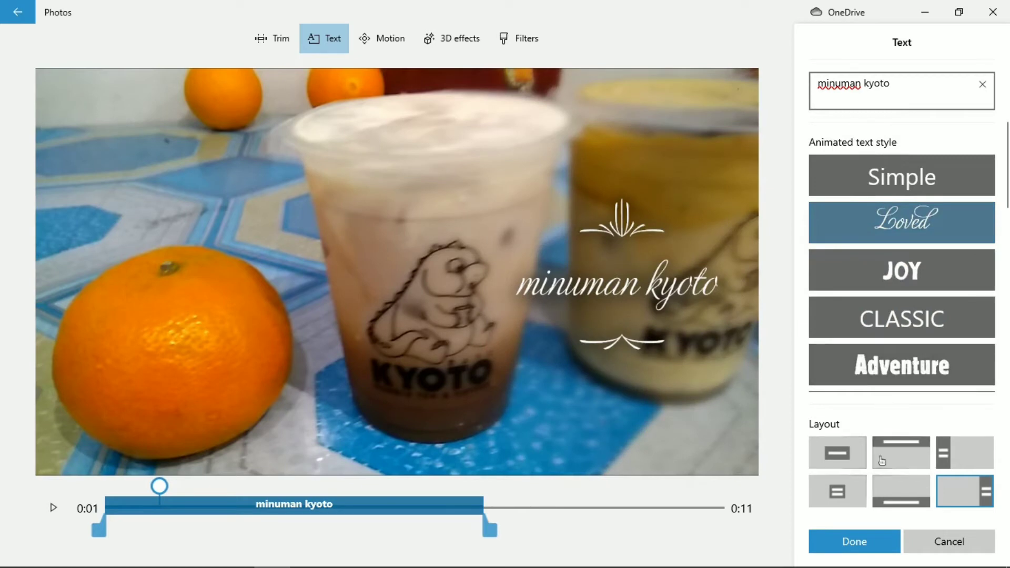
pyautogui.click(903, 491)
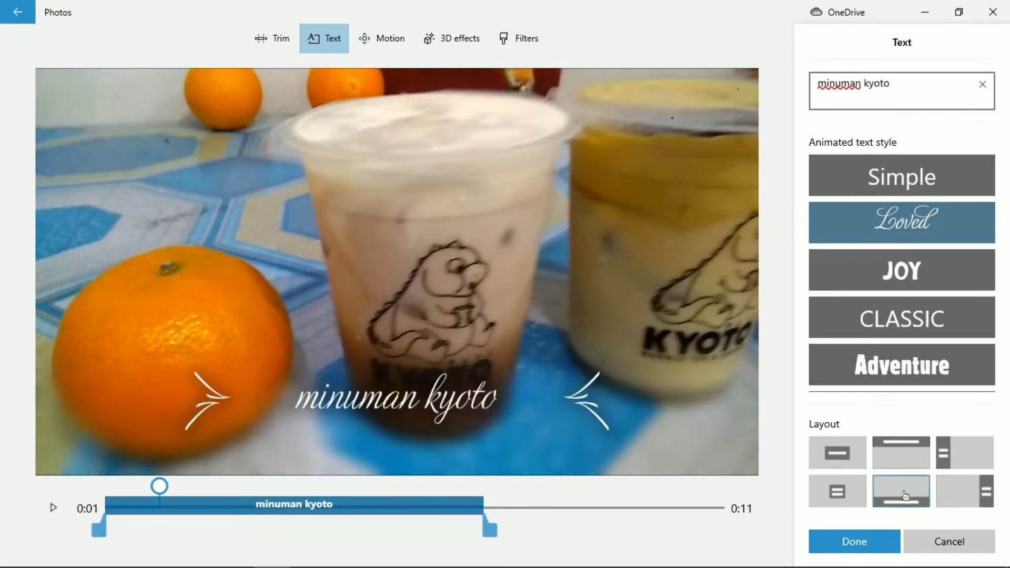
# - Apply the Top layout to the "minuman kyoto" title and play the storyboard to preview it
pyautogui.click(919, 445)
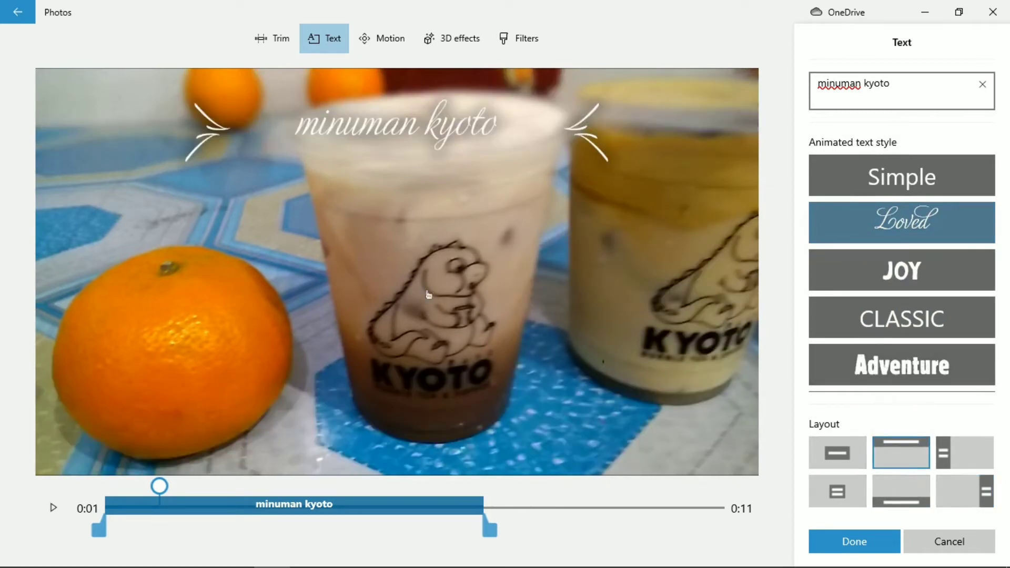
pyautogui.click(865, 547)
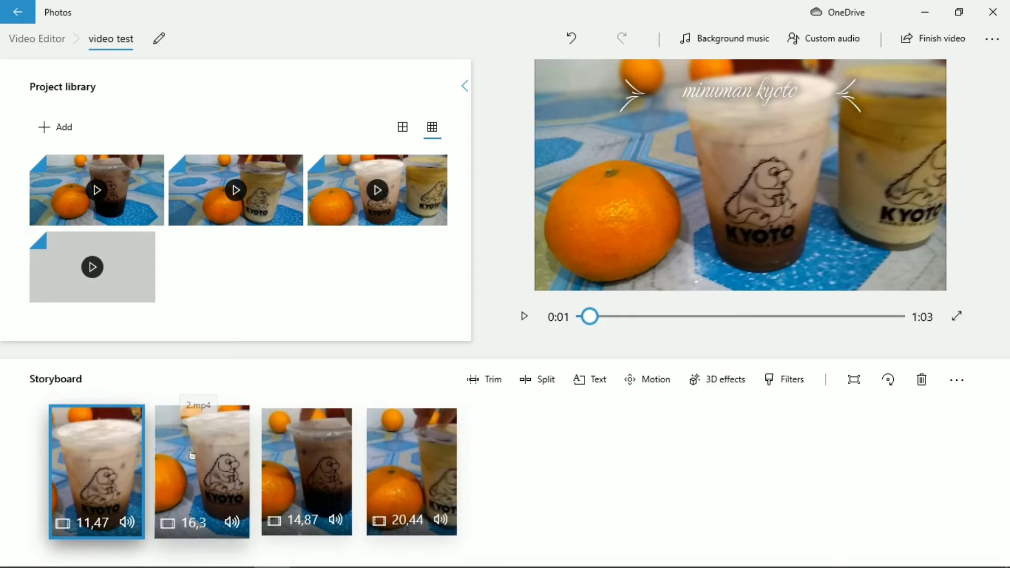
pyautogui.click(524, 316)
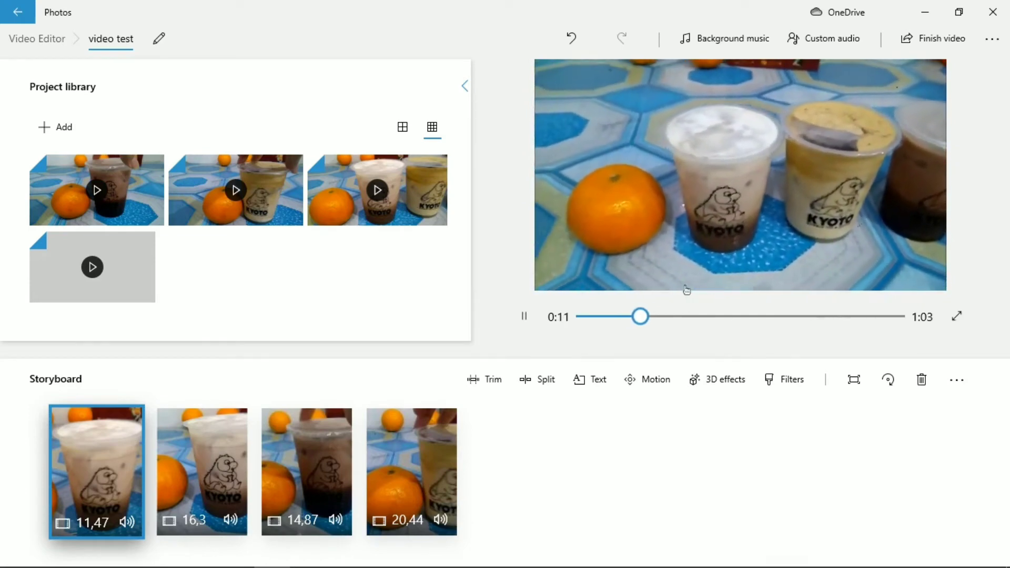
pyautogui.click(524, 316)
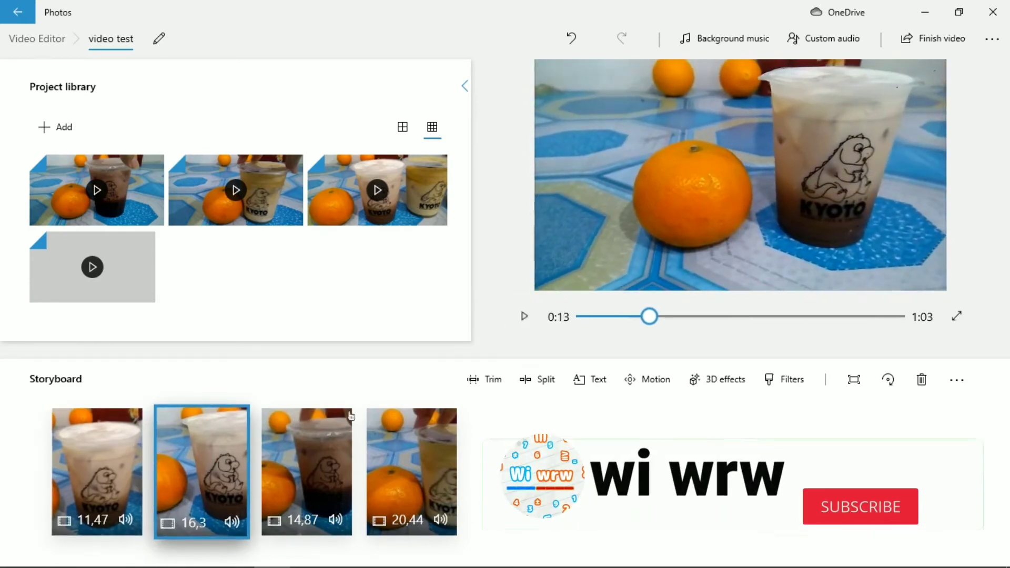
# - Try the text "chocolate hazelnut" in the Joy style on the second storyboard clip, and discard the changes
pyautogui.click(587, 386)
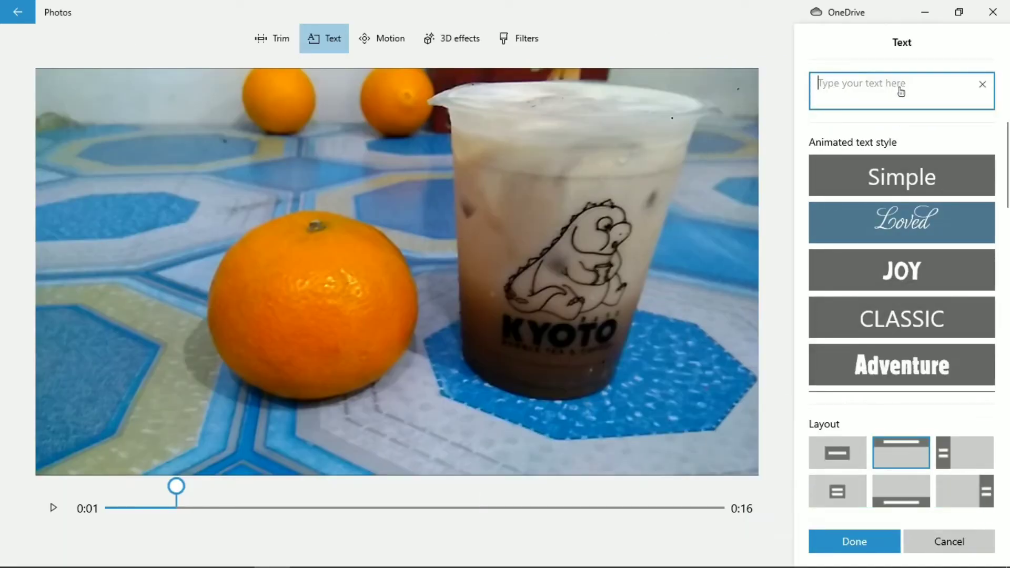
pyautogui.write('cho')
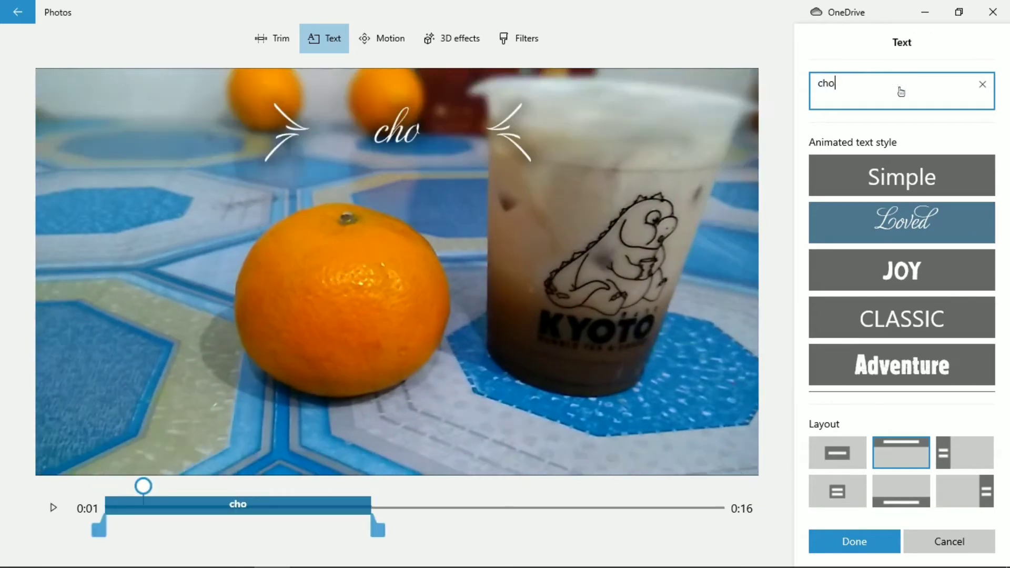
pyautogui.write('colate')
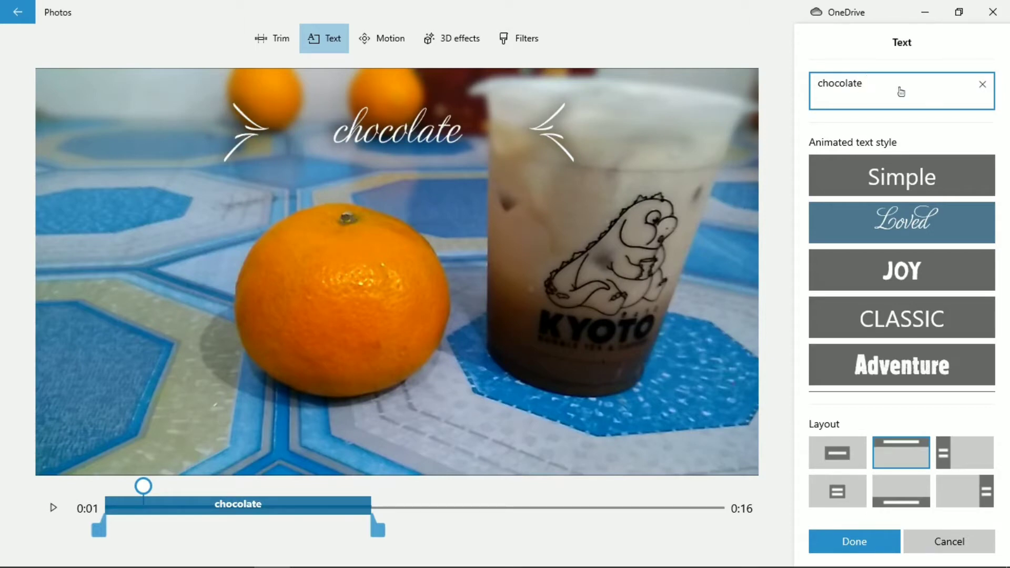
pyautogui.write('haze')
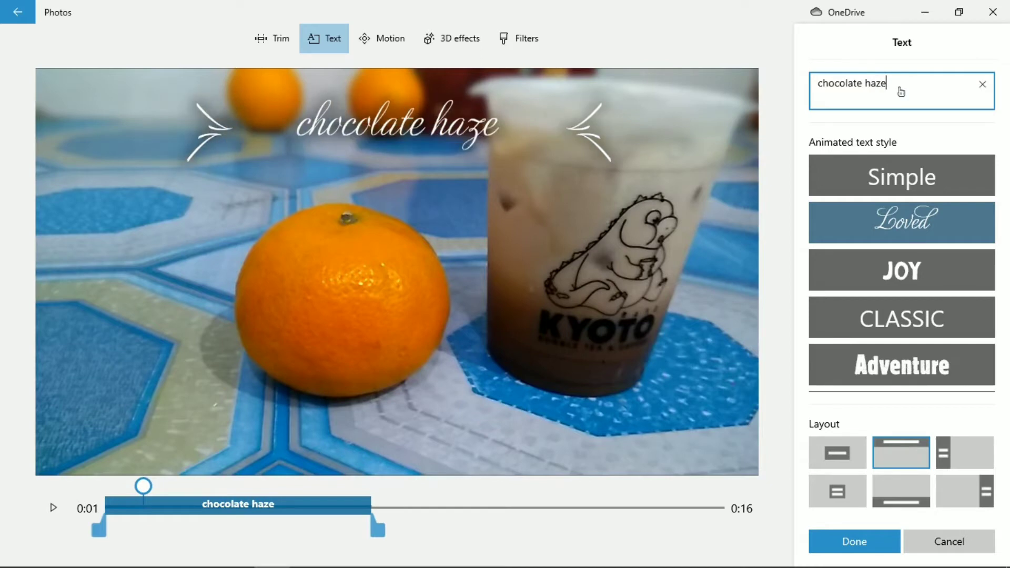
pyautogui.write('lnut')
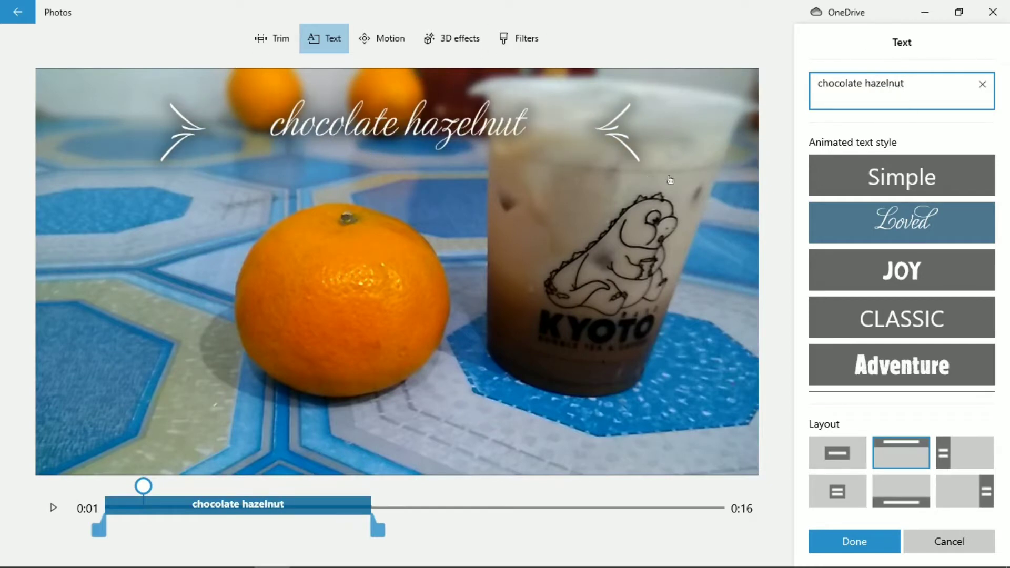
pyautogui.click(901, 270)
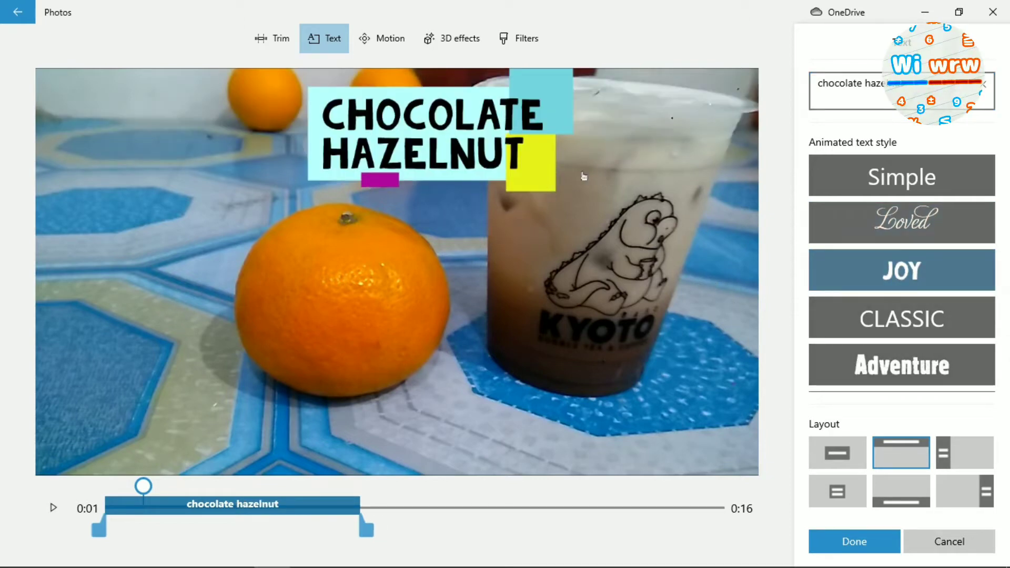
pyautogui.click(15, 21)
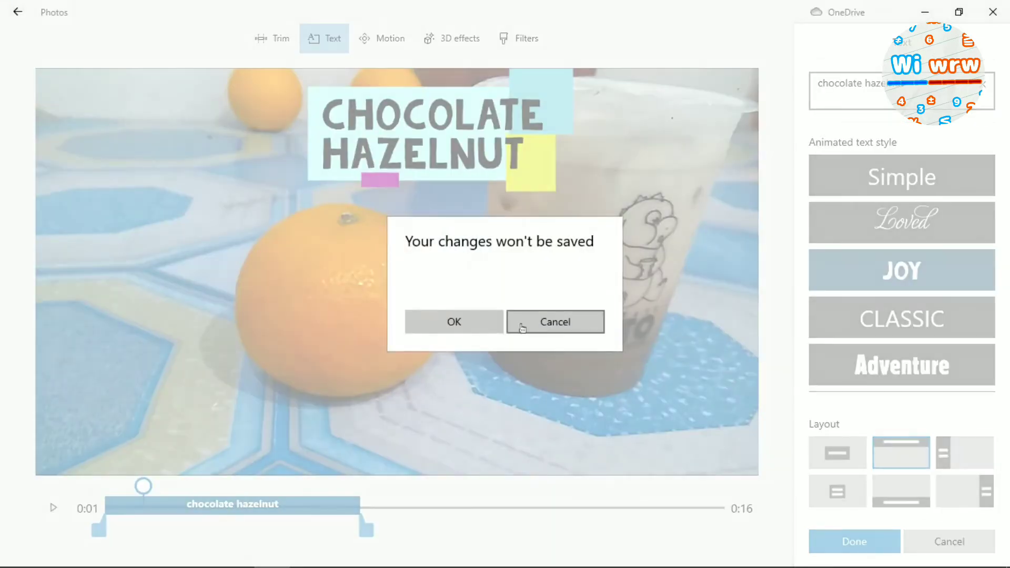
pyautogui.click(451, 324)
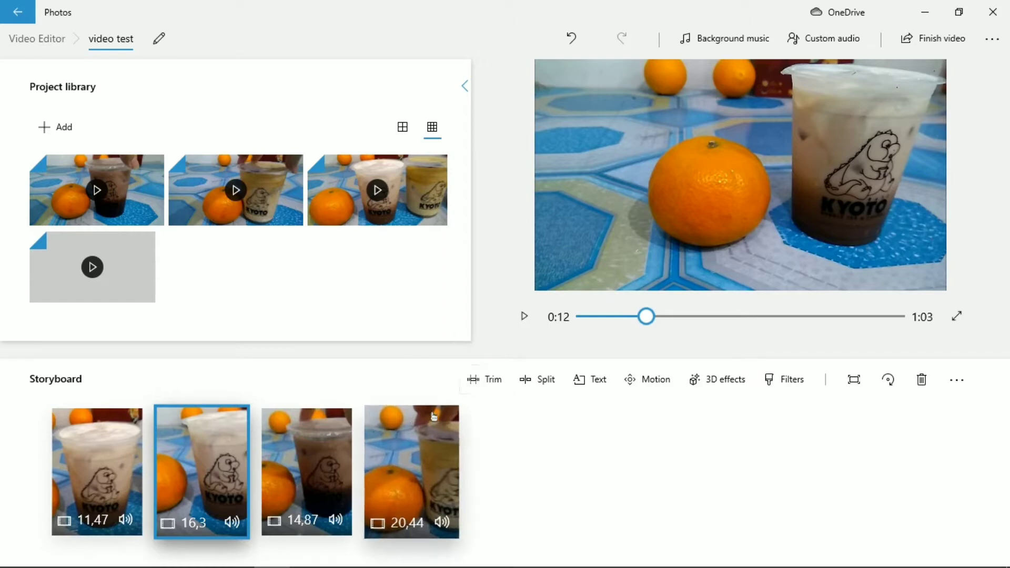
# - Try to add a web picture from the Coffee category, the white cup full of coffee beans, to the project library
pyautogui.click(44, 127)
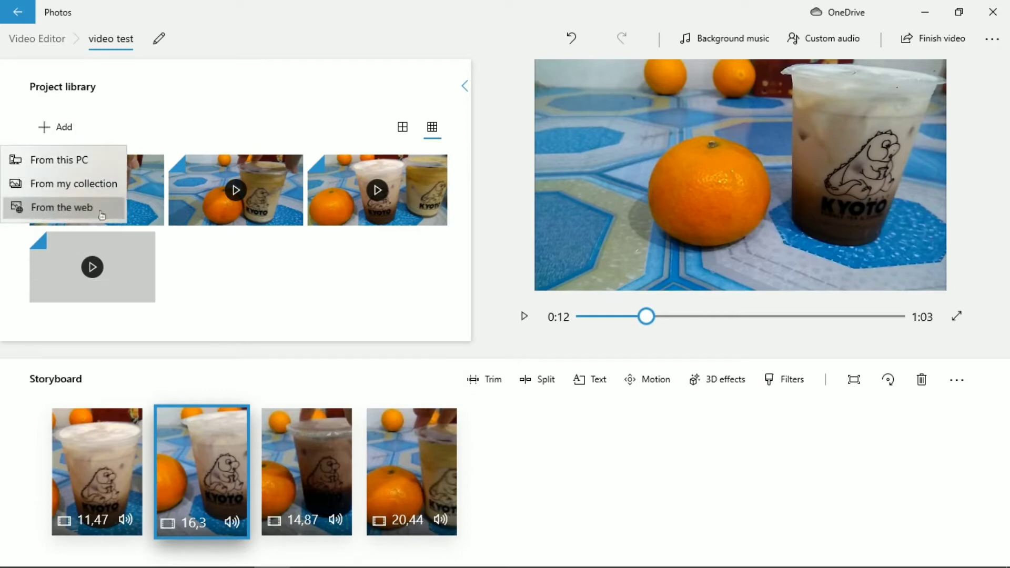
pyautogui.click(121, 217)
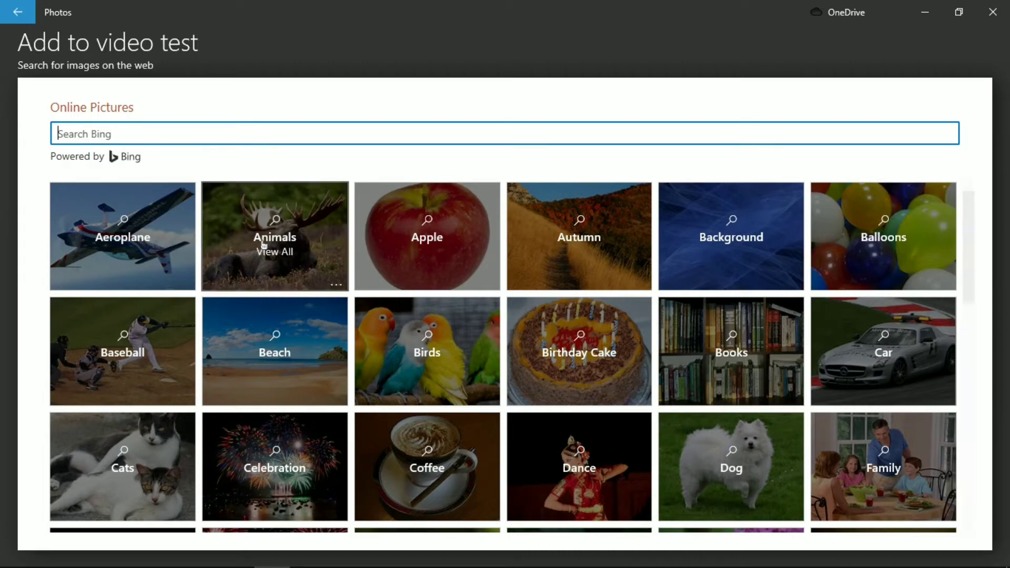
pyautogui.click(396, 437)
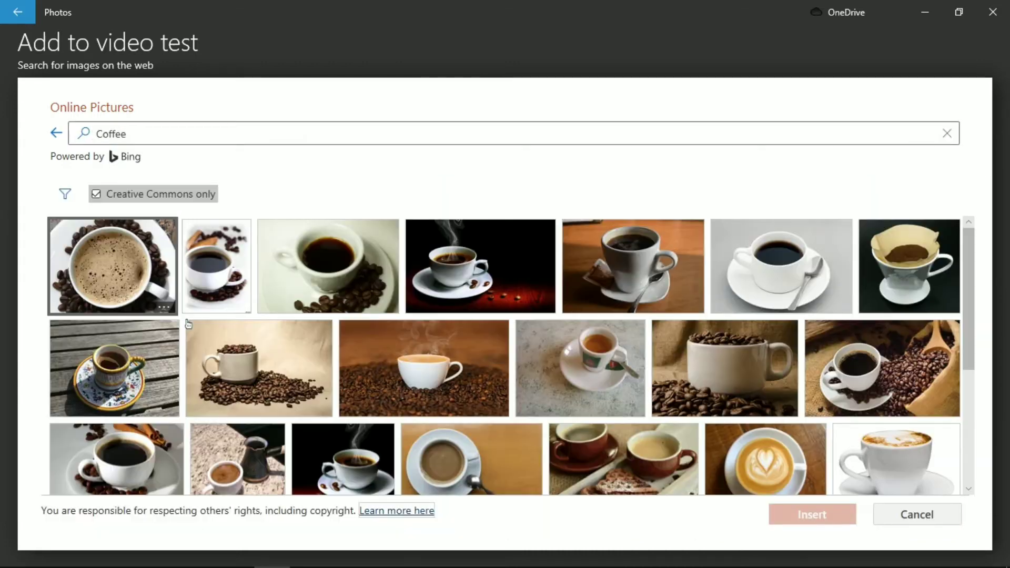
pyautogui.scroll(-5, 330, 273)
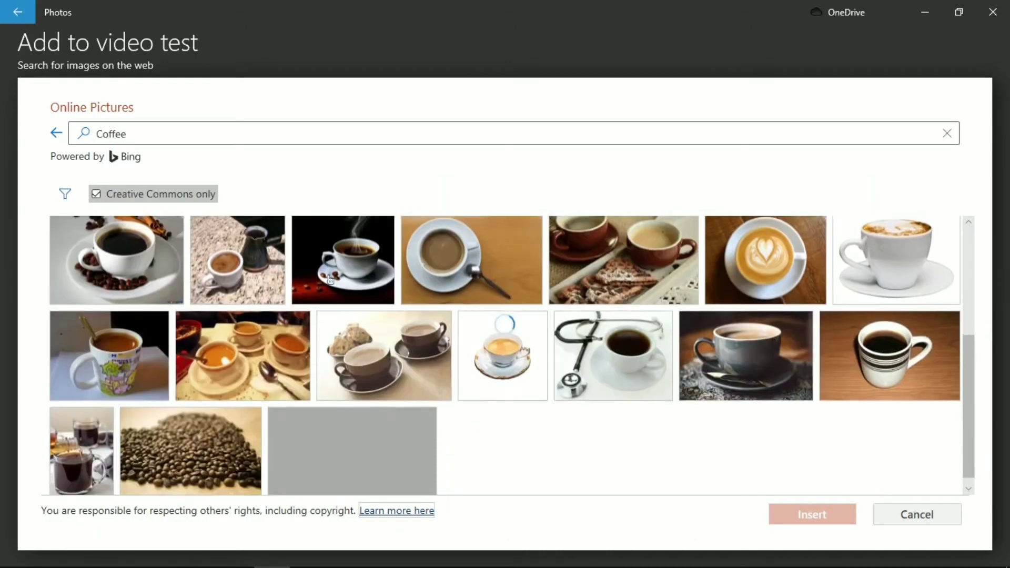
pyautogui.scroll(3, 330, 279)
pyautogui.click(178, 134)
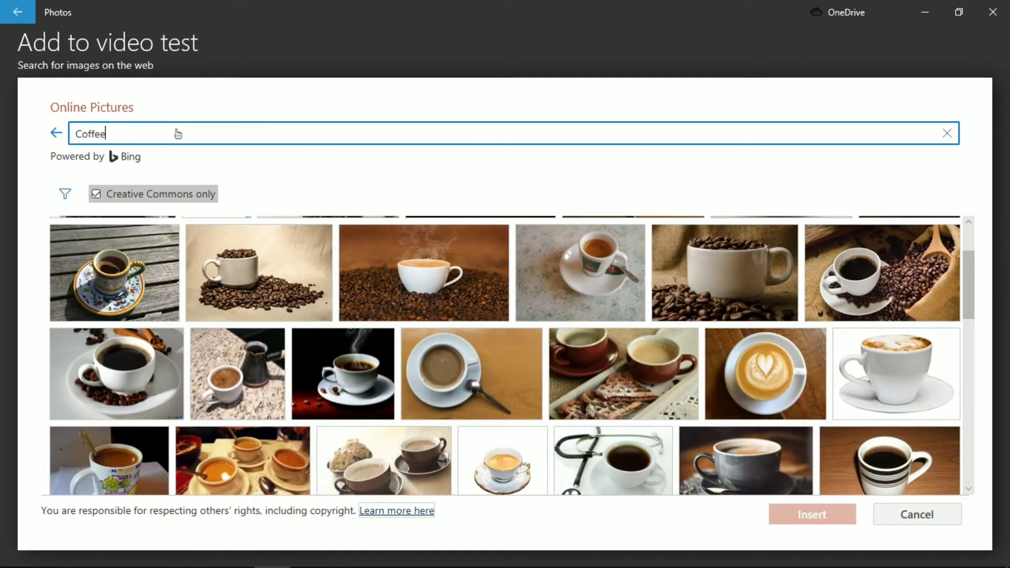
pyautogui.press('BackSpace')
pyautogui.press('BackSpace')
pyautogui.press('BackSpace')
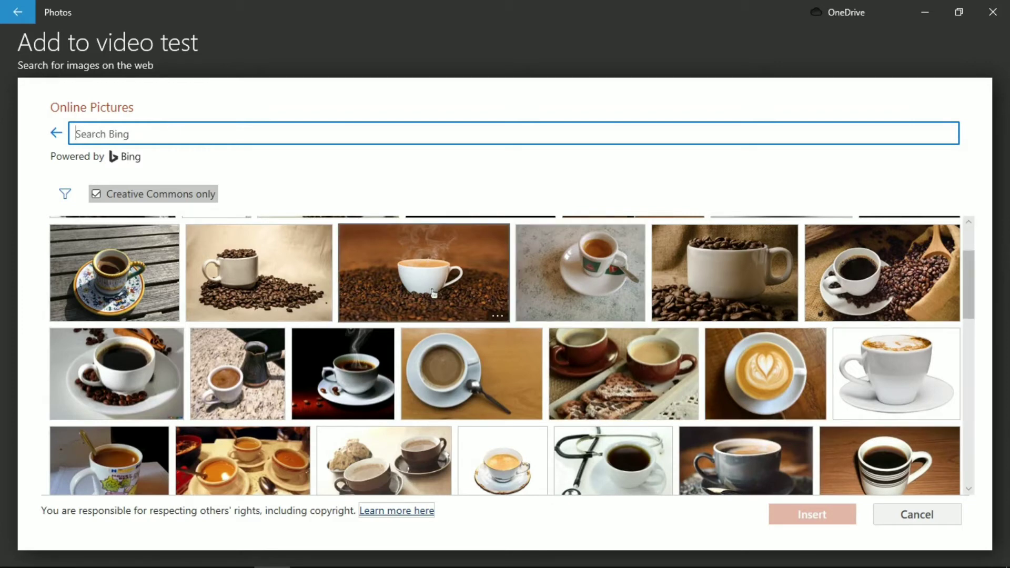
pyautogui.click(292, 294)
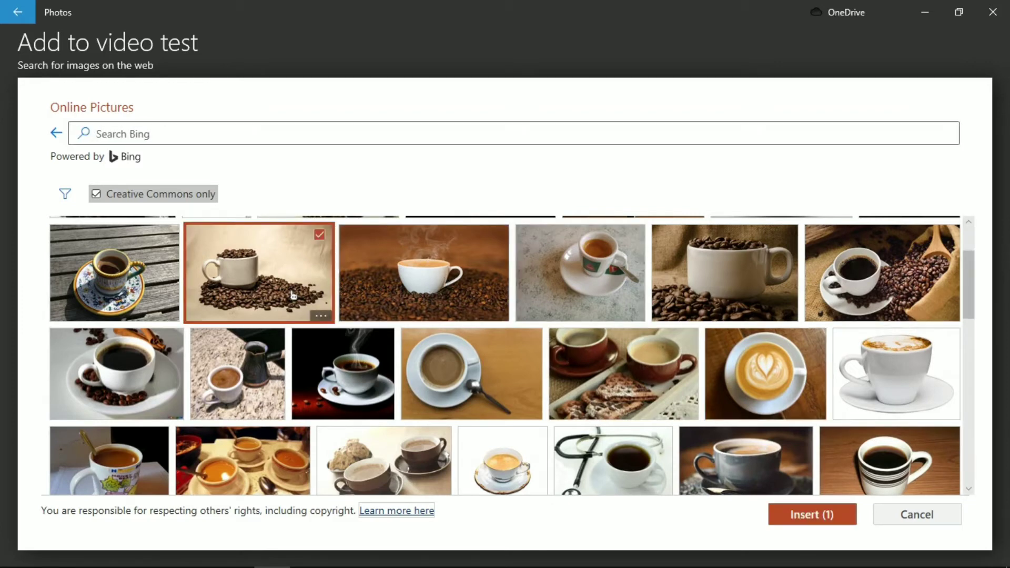
pyautogui.click(804, 518)
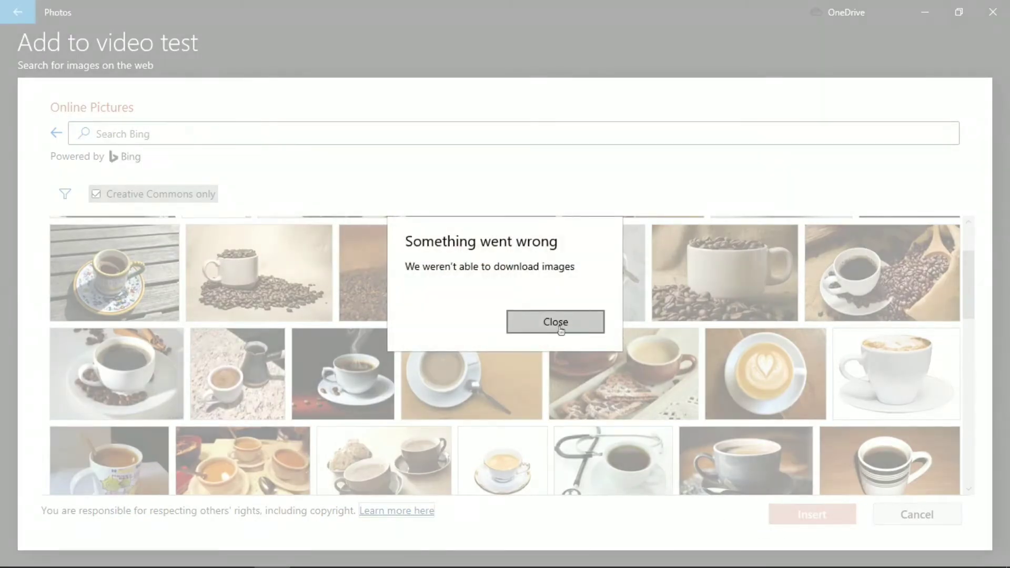
pyautogui.click(560, 329)
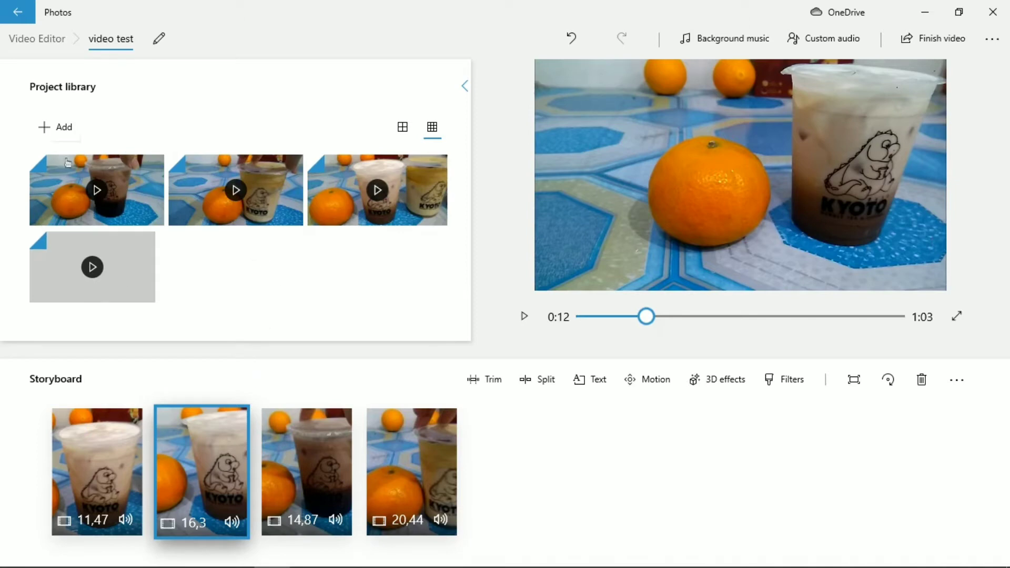
# - Look through the Apple web pictures and try to add the pink blossom picture from the Background category to the project library
pyautogui.click(56, 130)
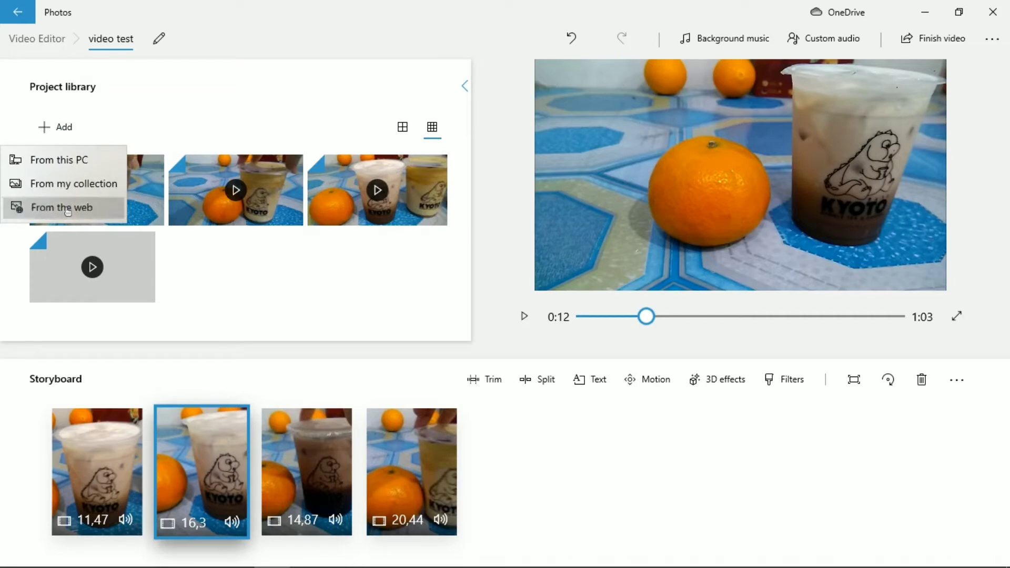
pyautogui.click(68, 210)
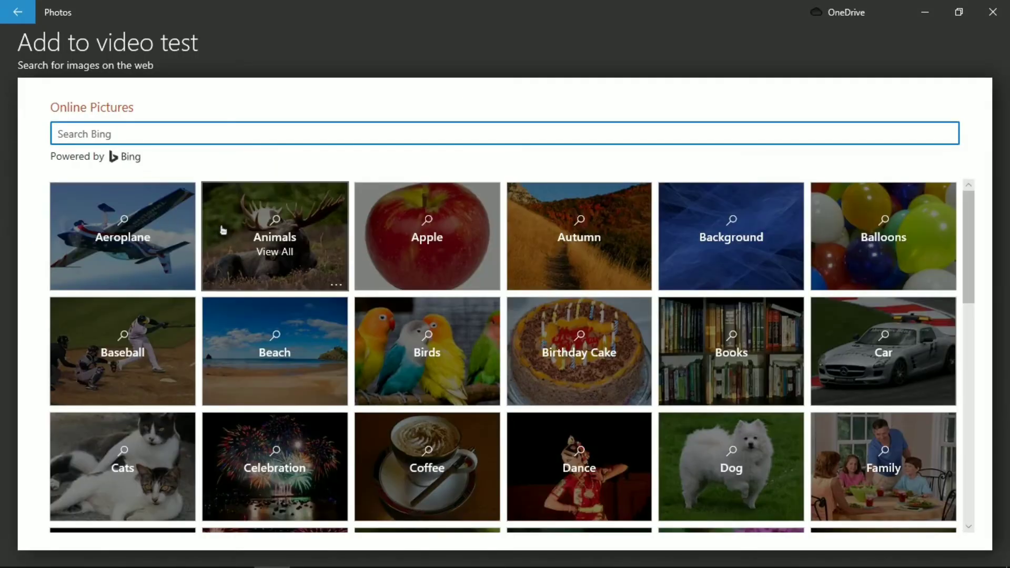
pyautogui.click(426, 231)
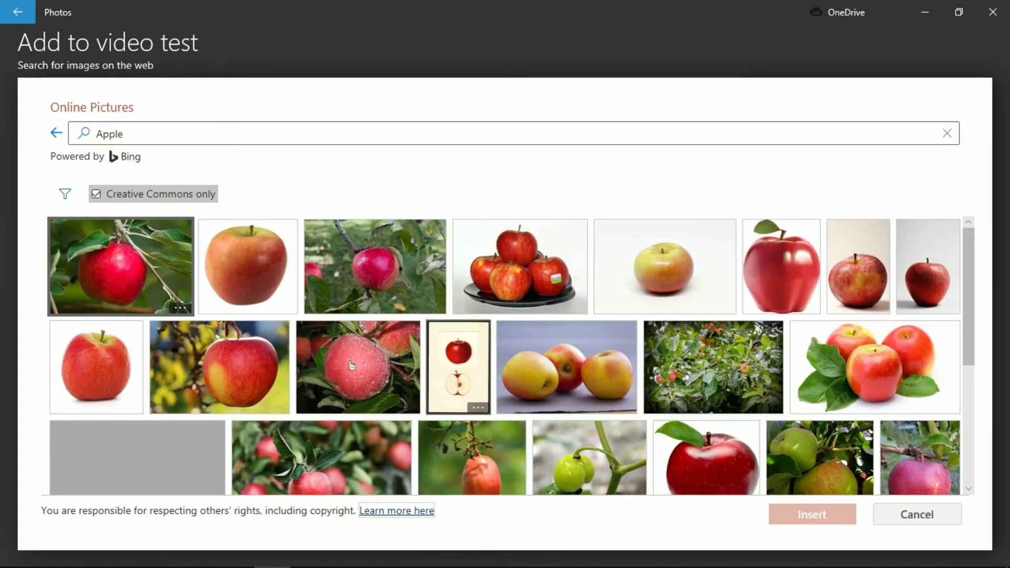
pyautogui.click(58, 134)
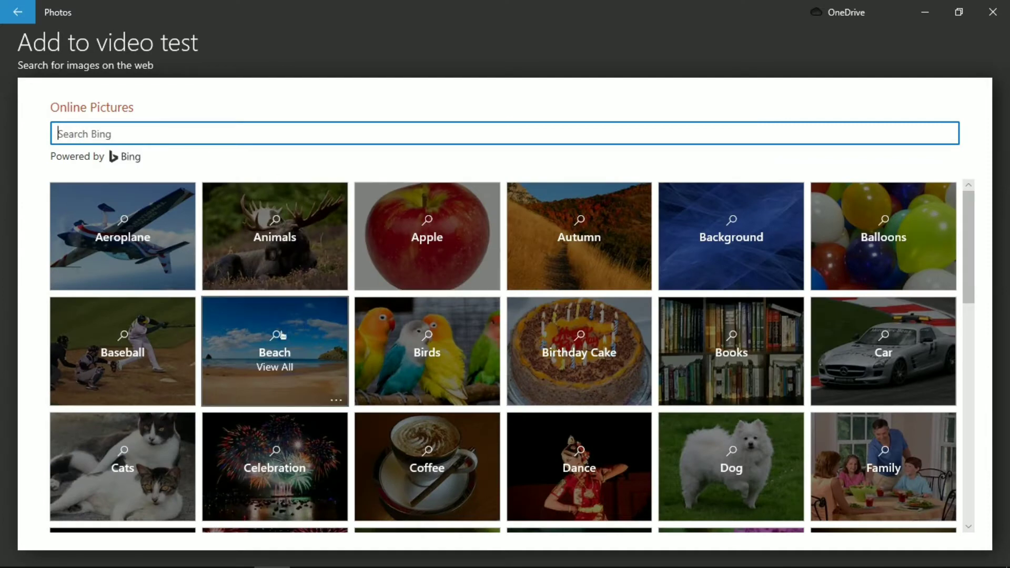
pyautogui.click(717, 254)
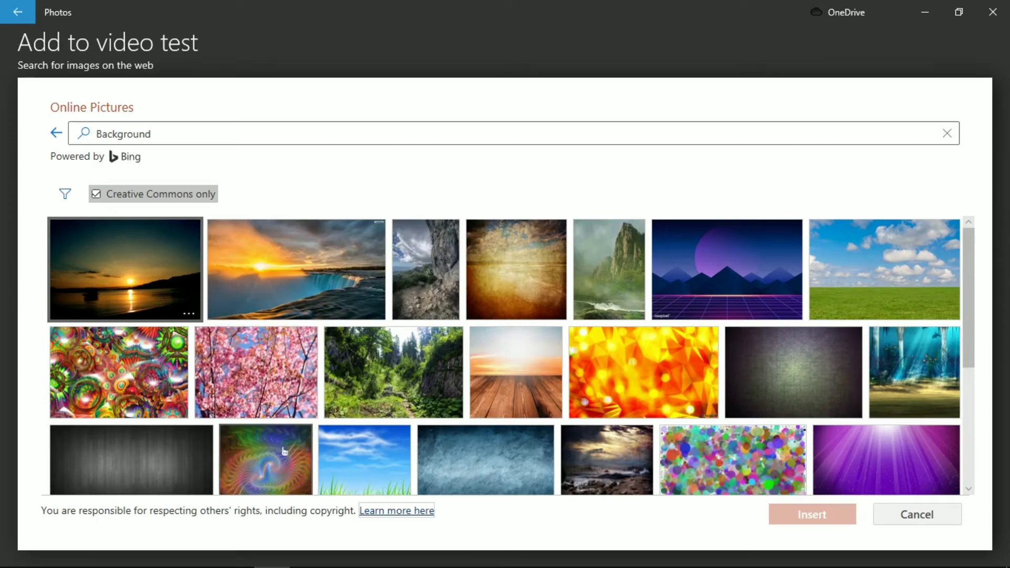
pyautogui.click(234, 371)
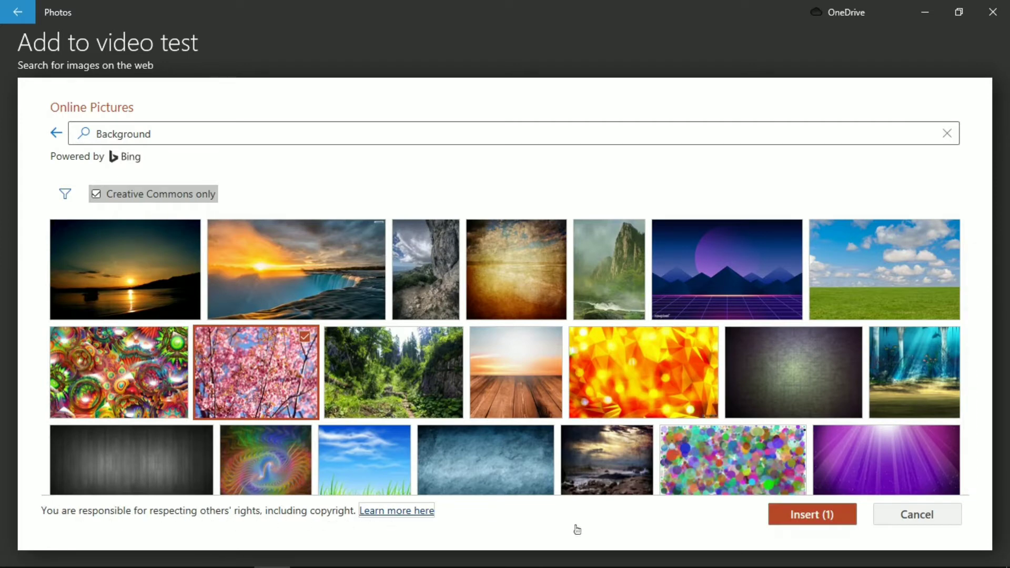
pyautogui.click(820, 516)
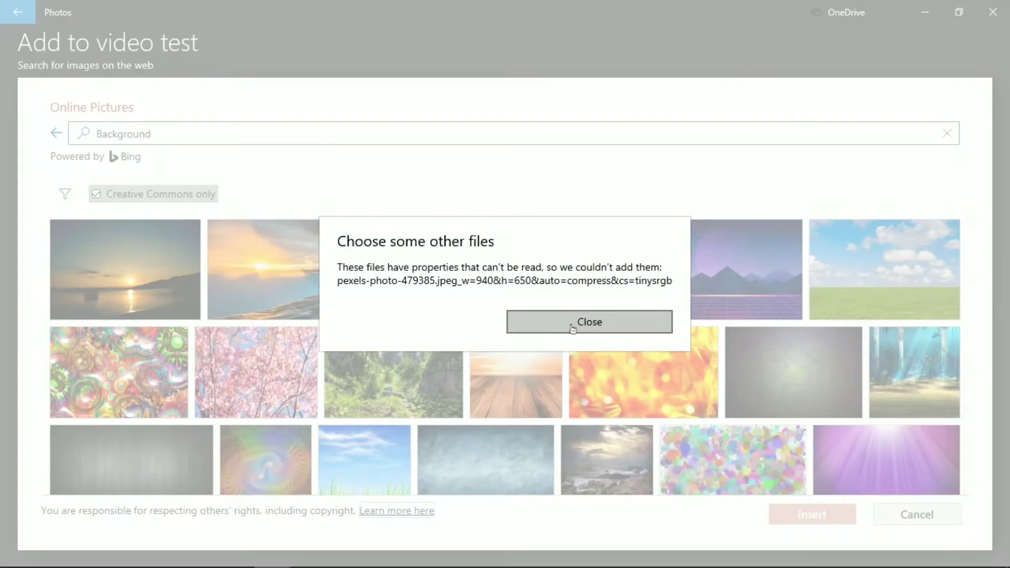
pyautogui.click(572, 326)
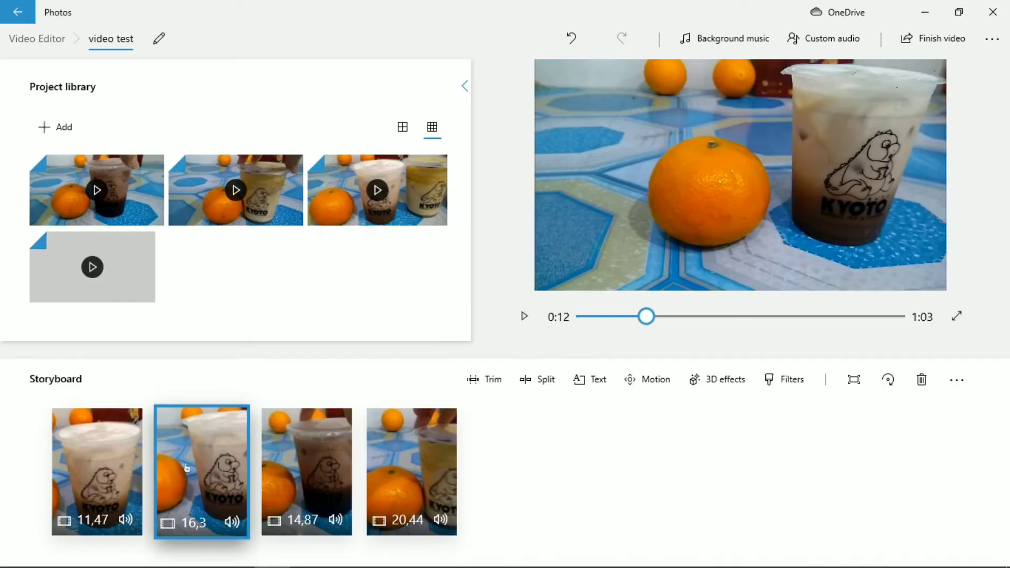
# - Add the purple light-rays picture from the web's Background category to the project library
pyautogui.click(52, 129)
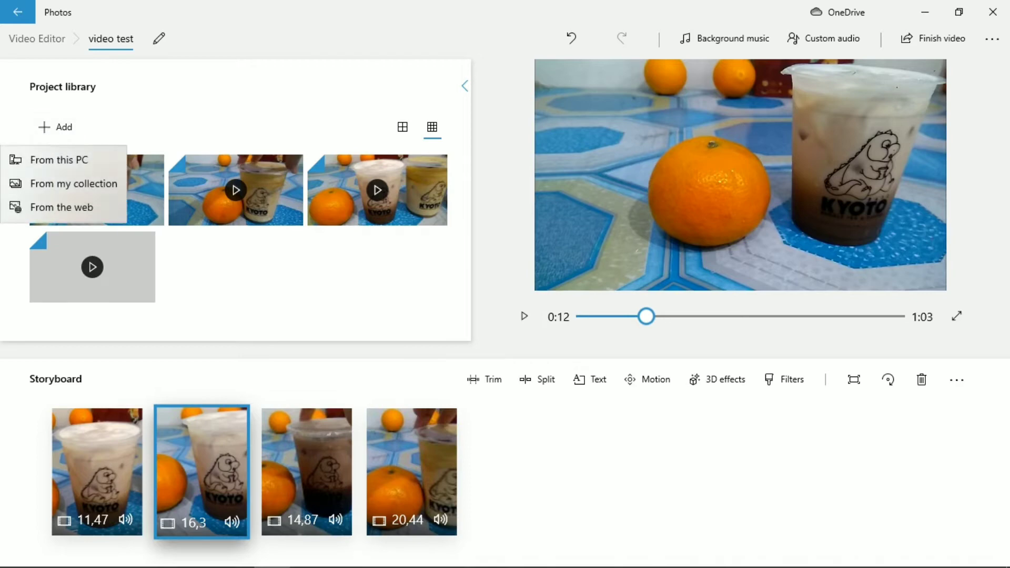
pyautogui.click(832, 554)
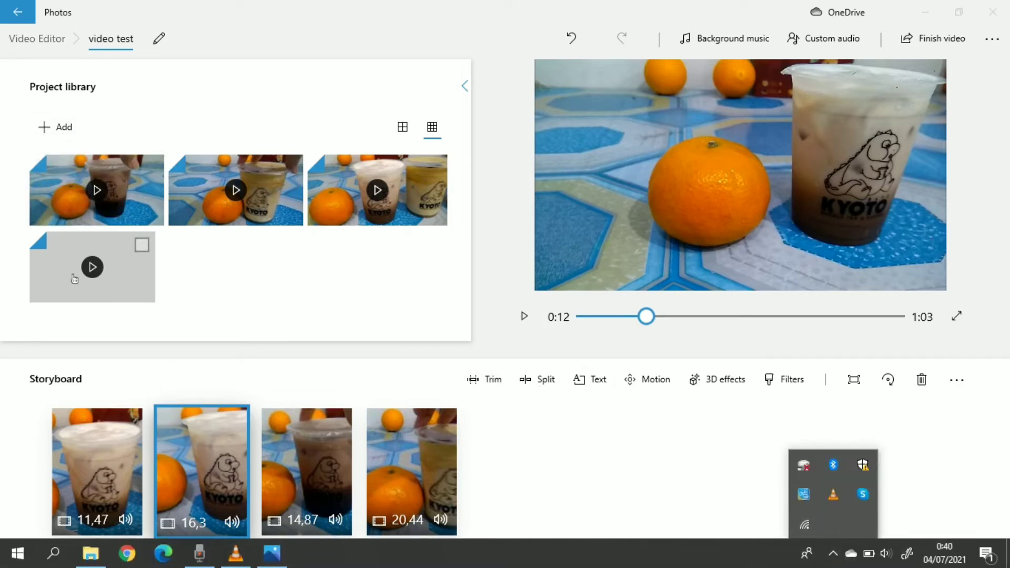
pyautogui.click(53, 127)
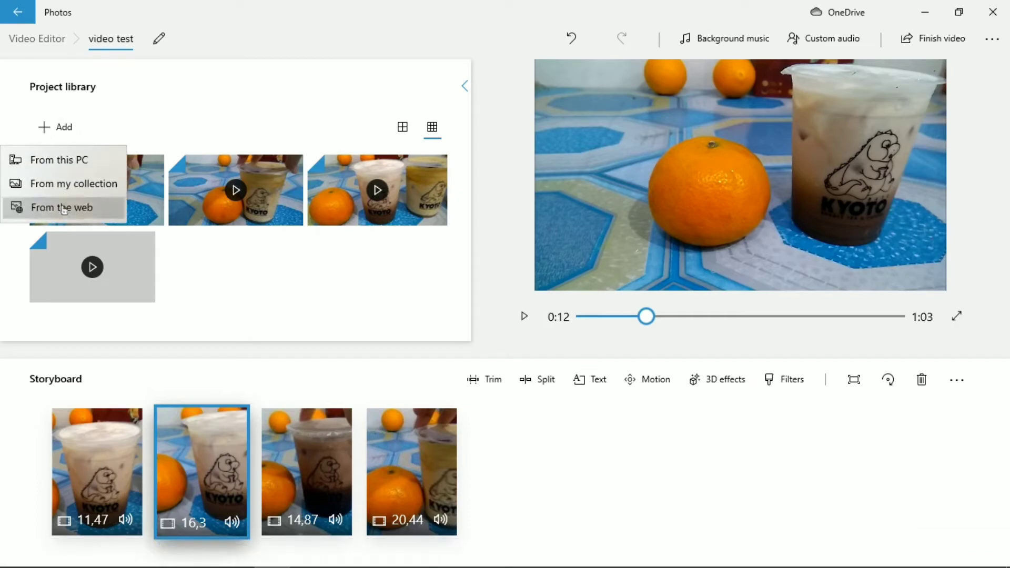
pyautogui.click(63, 209)
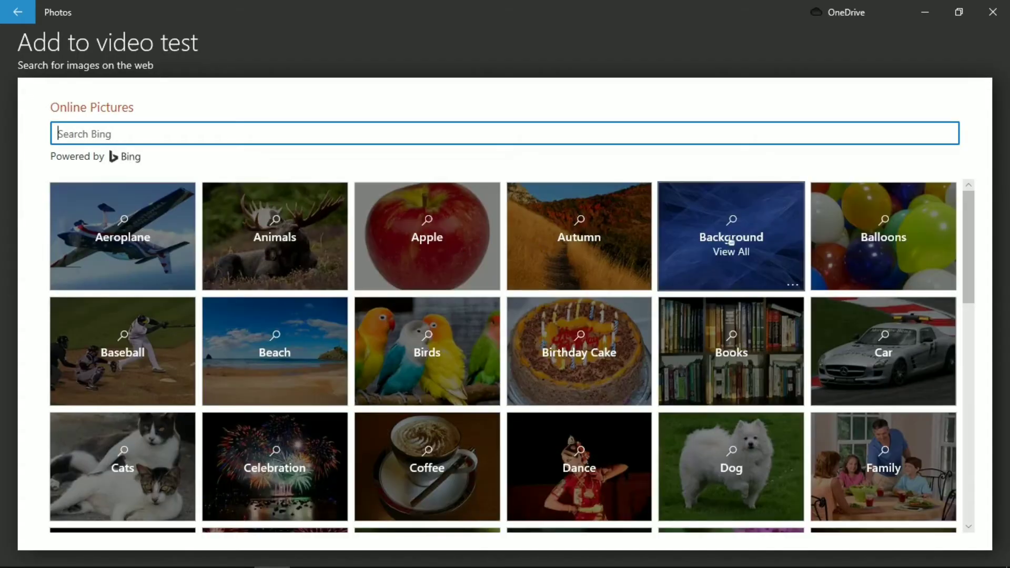
pyautogui.click(731, 240)
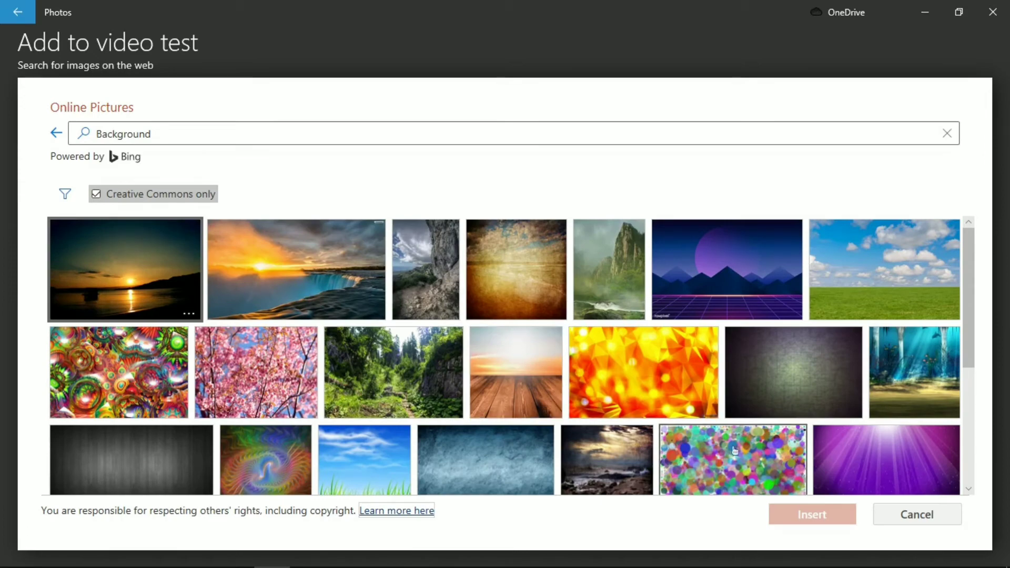
pyautogui.click(899, 465)
pyautogui.click(807, 514)
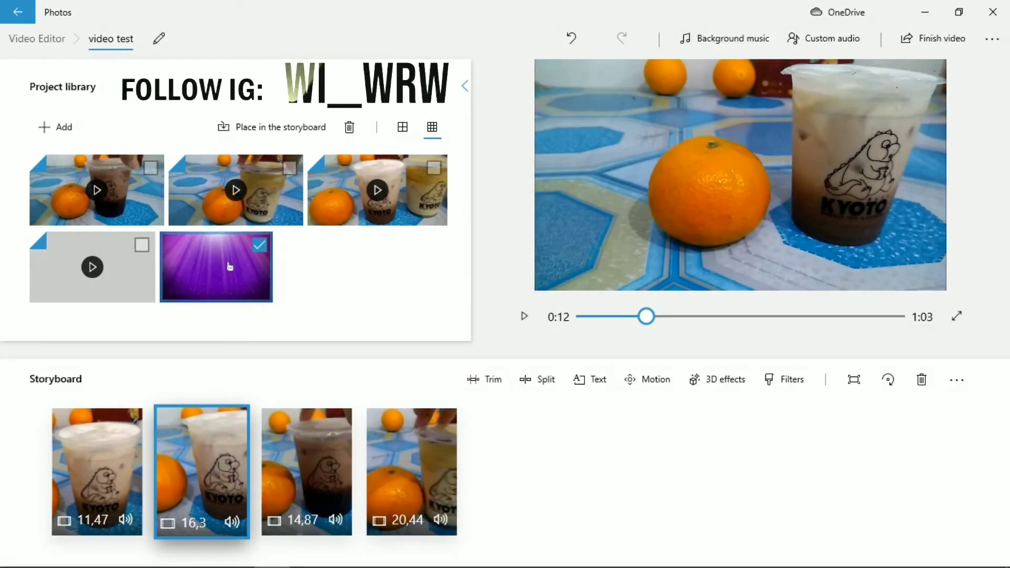
# - Place the purple light-rays picture after the first storyboard clip and replace the licence link in its caption with "chocolate hazelnut"
pyautogui.moveTo(227, 266); pyautogui.dragTo(210, 498)
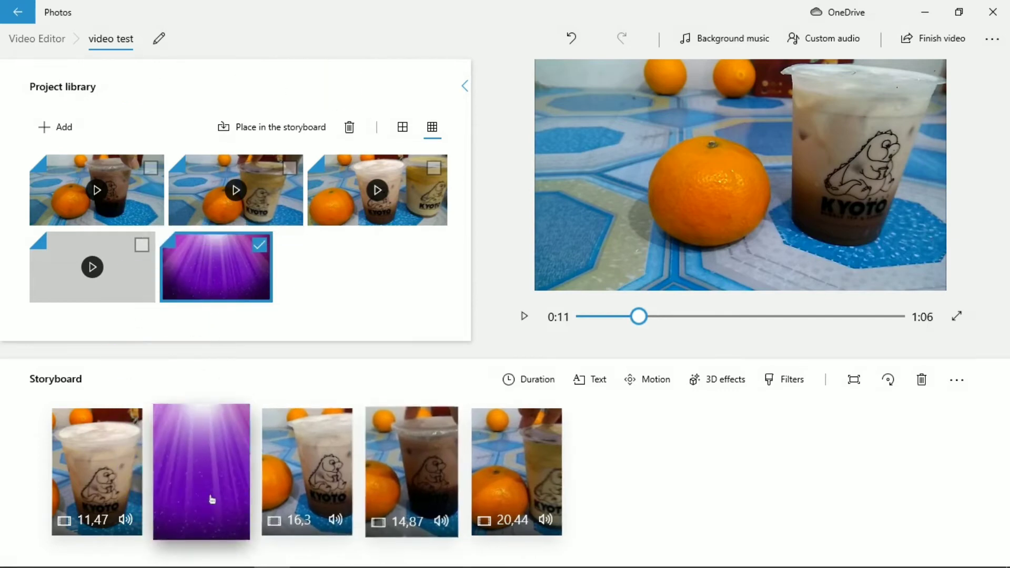
pyautogui.click(599, 386)
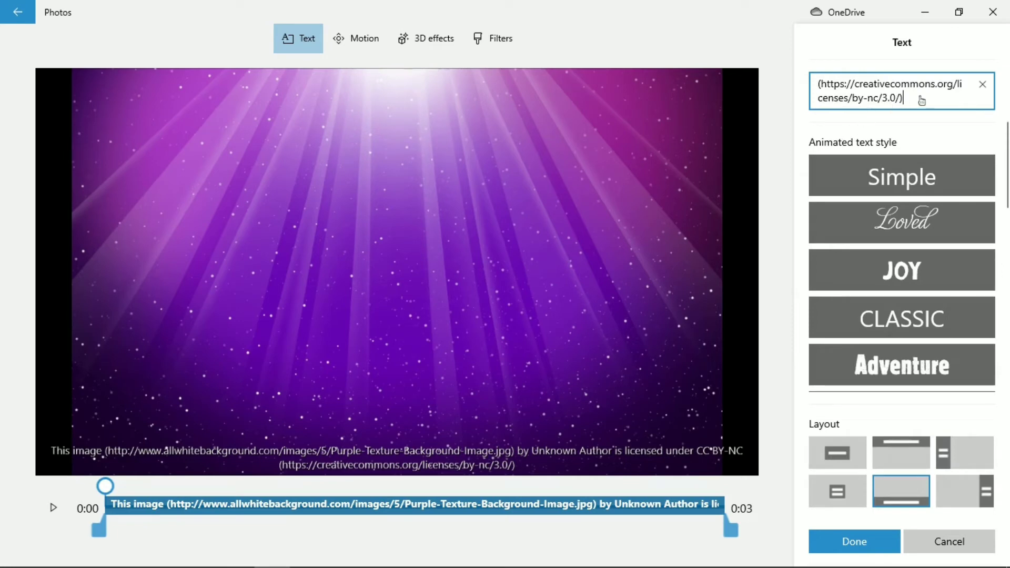
pyautogui.moveTo(903, 99); pyautogui.dragTo(813, 85)
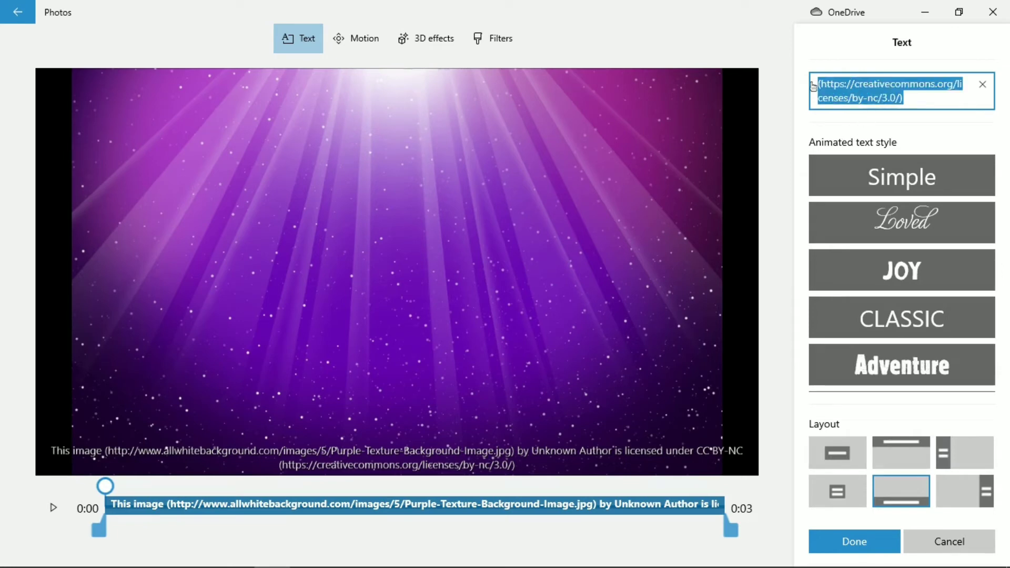
pyautogui.write('ch')
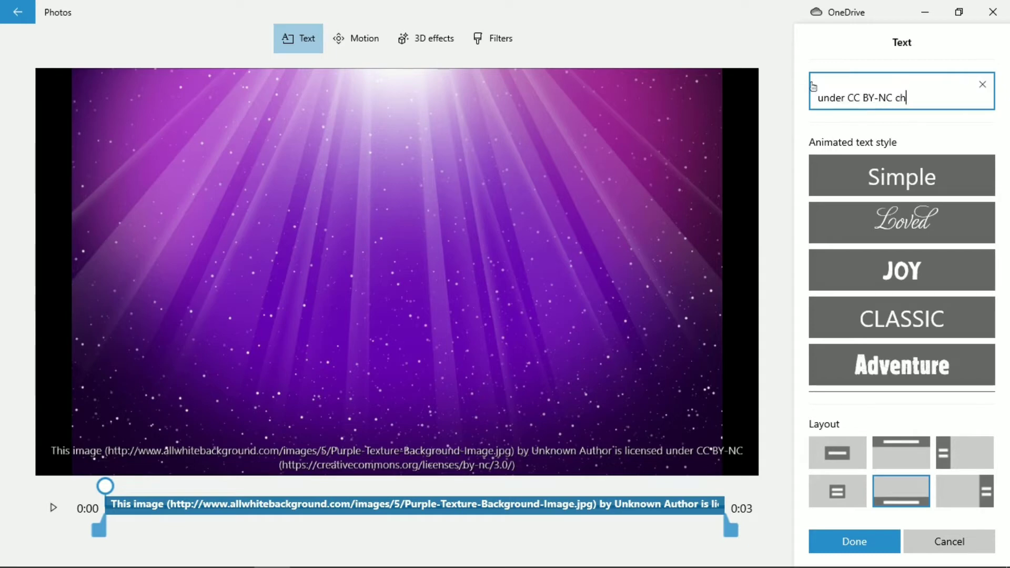
pyautogui.write('ocolat')
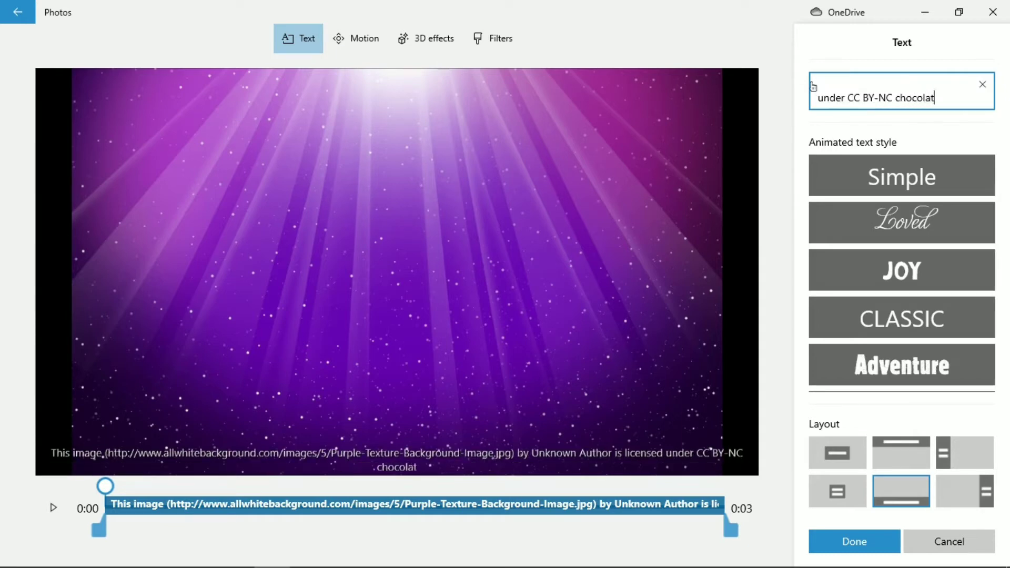
pyautogui.write('e haz')
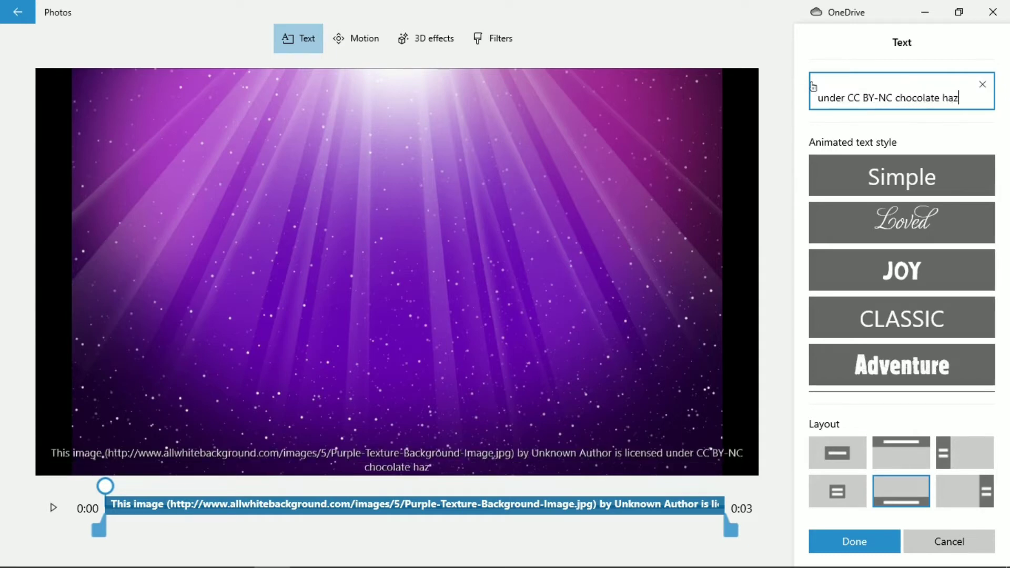
pyautogui.write('elnut')
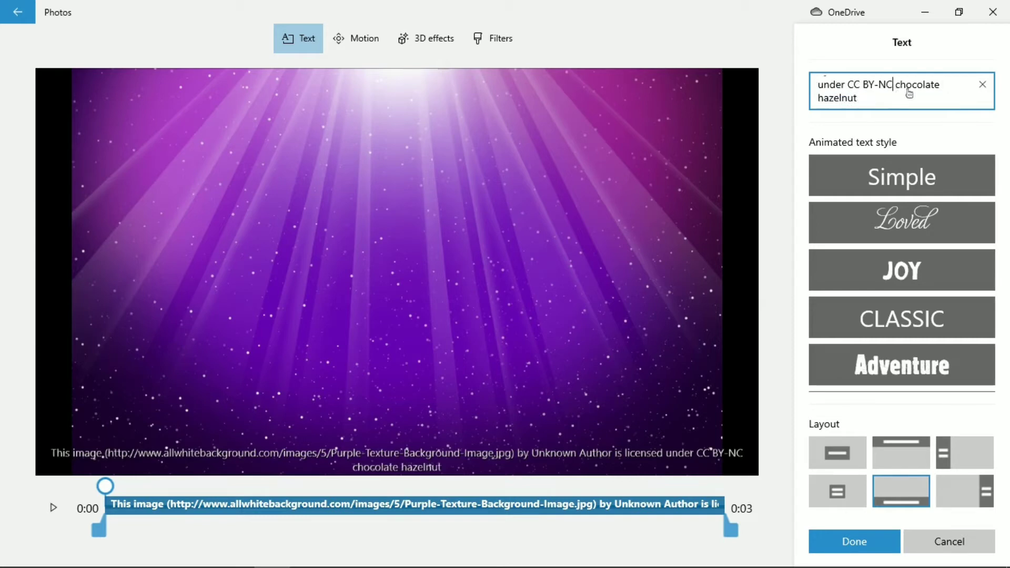
# - Delete the remaining image credit so the picture's caption reads only "chocolate hazelnut"
pyautogui.press('BackSpace')
pyautogui.press('BackSpace')
pyautogui.press('BackSpace')
pyautogui.press('BackSpace')
pyautogui.press('BackSpace')
pyautogui.press('BackSpace')
pyautogui.press('BackSpace')
pyautogui.press('BackSpace')
pyautogui.press('BackSpace')
pyautogui.press('BackSpace')
pyautogui.press('BackSpace')
pyautogui.press('BackSpace')
pyautogui.press('BackSpace')
pyautogui.press('BackSpace')
pyautogui.press('BackSpace')
pyautogui.press('BackSpace')
pyautogui.press('BackSpace')
pyautogui.press('BackSpace')
pyautogui.press('BackSpace')
pyautogui.press('BackSpace')
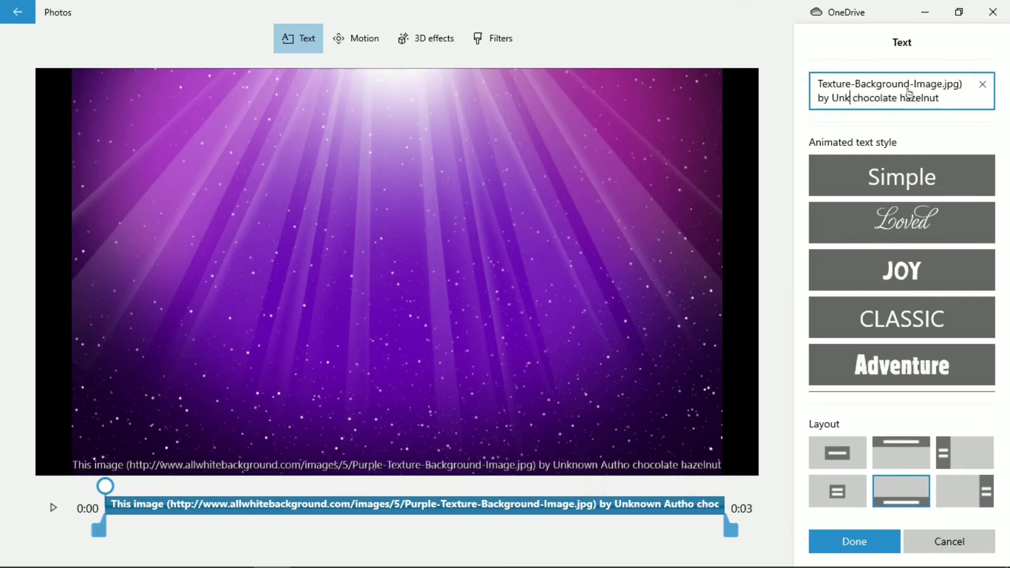
pyautogui.press('BackSpace')
pyautogui.press('BackSpace')
pyautogui.press('BackSpace')
pyautogui.press('BackSpace')
pyautogui.press('BackSpace')
pyautogui.press('BackSpace')
pyautogui.press('BackSpace')
pyautogui.press('BackSpace')
pyautogui.press('BackSpace')
pyautogui.press('BackSpace')
pyautogui.press('BackSpace')
pyautogui.press('BackSpace')
pyautogui.press('BackSpace')
pyautogui.press('BackSpace')
pyautogui.press('BackSpace')
pyautogui.press('BackSpace')
pyautogui.press('BackSpace')
pyautogui.press('BackSpace')
pyautogui.press('BackSpace')
pyautogui.press('BackSpace')
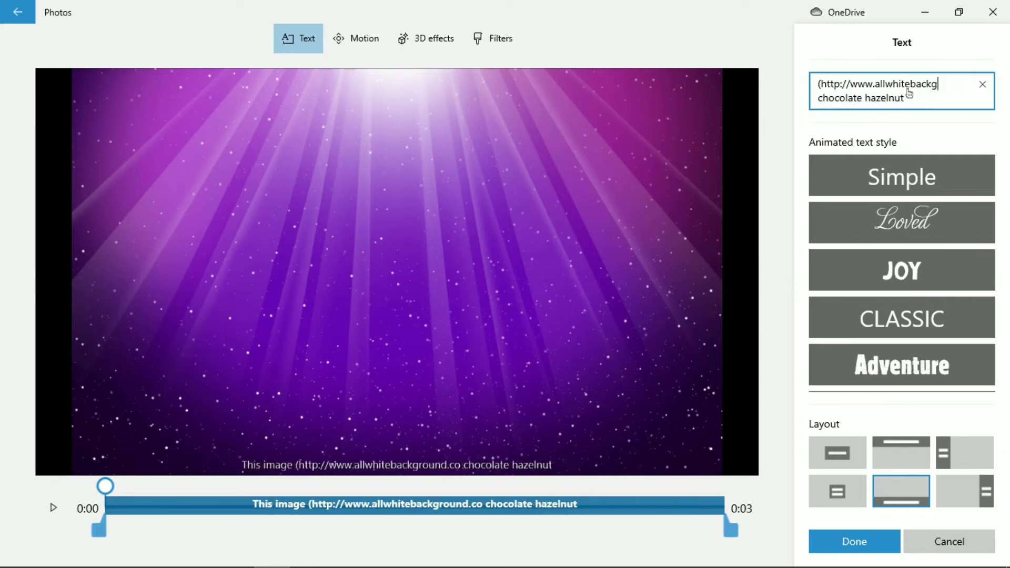
pyautogui.press('BackSpace')
pyautogui.press('BackSpace')
pyautogui.press('BackSpace')
pyautogui.press('BackSpace')
pyautogui.press('BackSpace')
pyautogui.press('BackSpace')
pyautogui.press('BackSpace')
pyautogui.press('BackSpace')
pyautogui.press('BackSpace')
pyautogui.press('BackSpace')
pyautogui.press('BackSpace')
pyautogui.press('BackSpace')
pyautogui.press('BackSpace')
pyautogui.press('BackSpace')
pyautogui.press('BackSpace')
pyautogui.press('BackSpace')
pyautogui.press('BackSpace')
pyautogui.press('BackSpace')
pyautogui.press('BackSpace')
pyautogui.press('BackSpace')
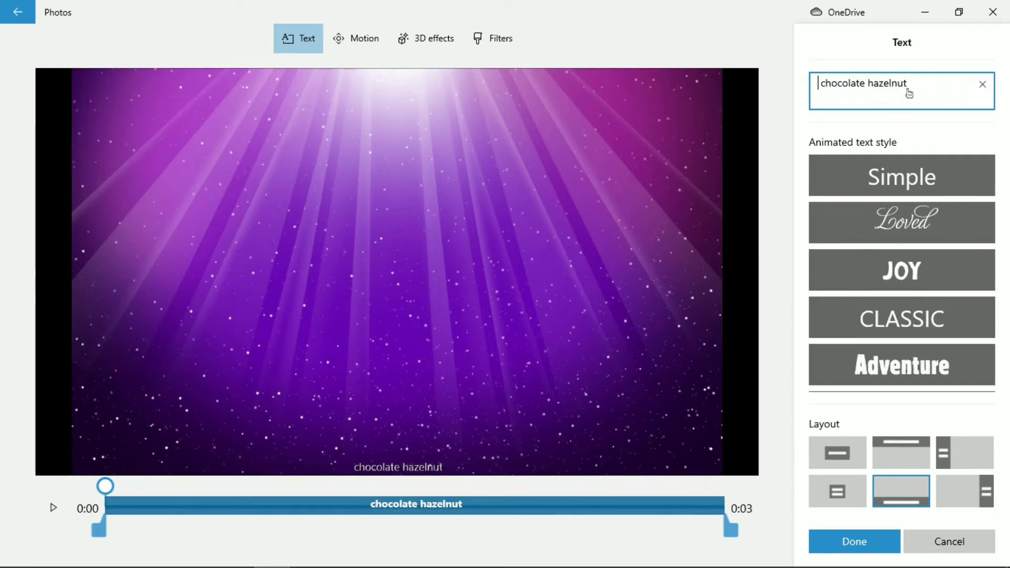
pyautogui.press('Delete')
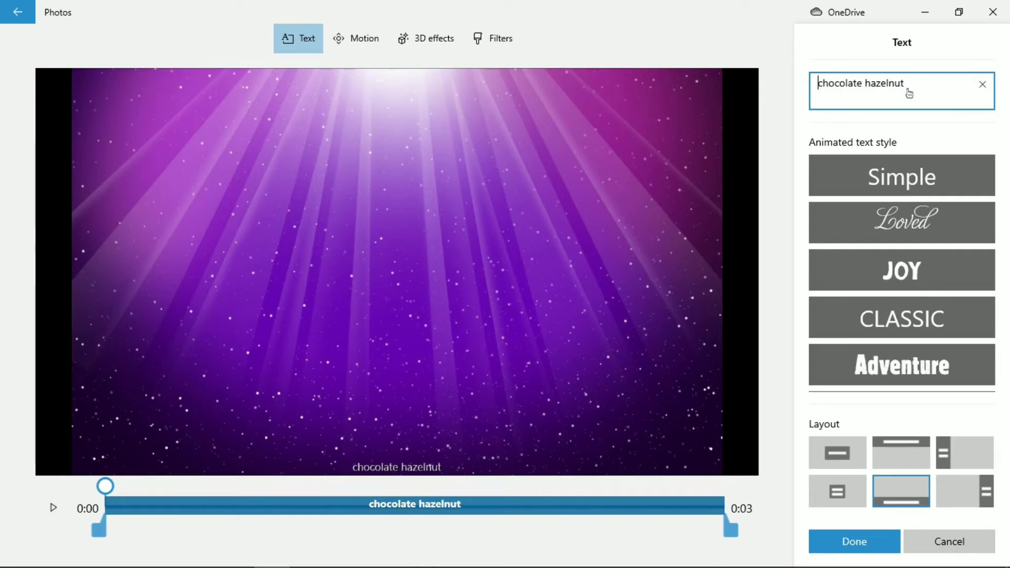
# - Apply the Loved text style with the framed centre layout to the "chocolate hazelnut" title and save it
pyautogui.click(901, 269)
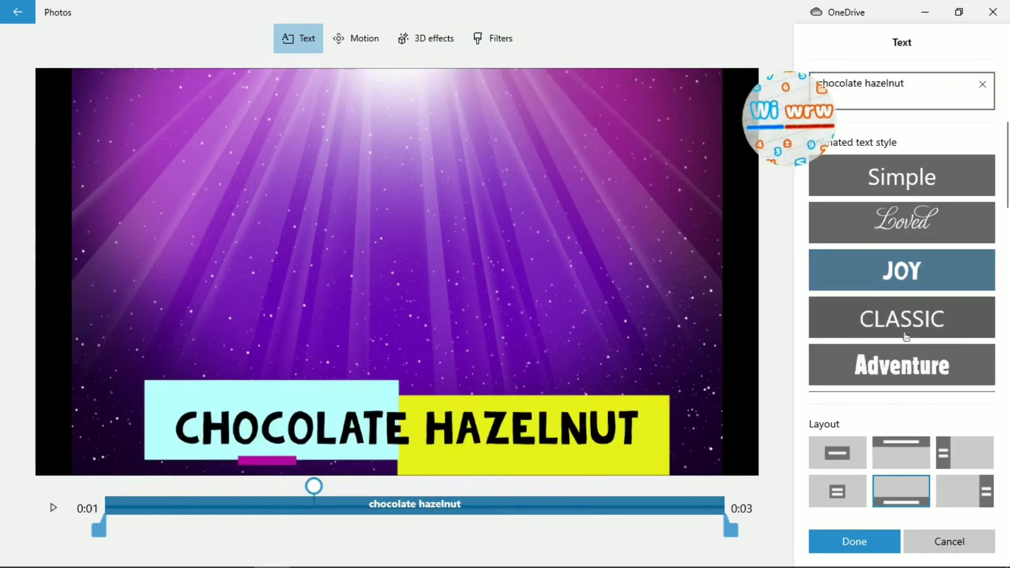
pyautogui.click(901, 222)
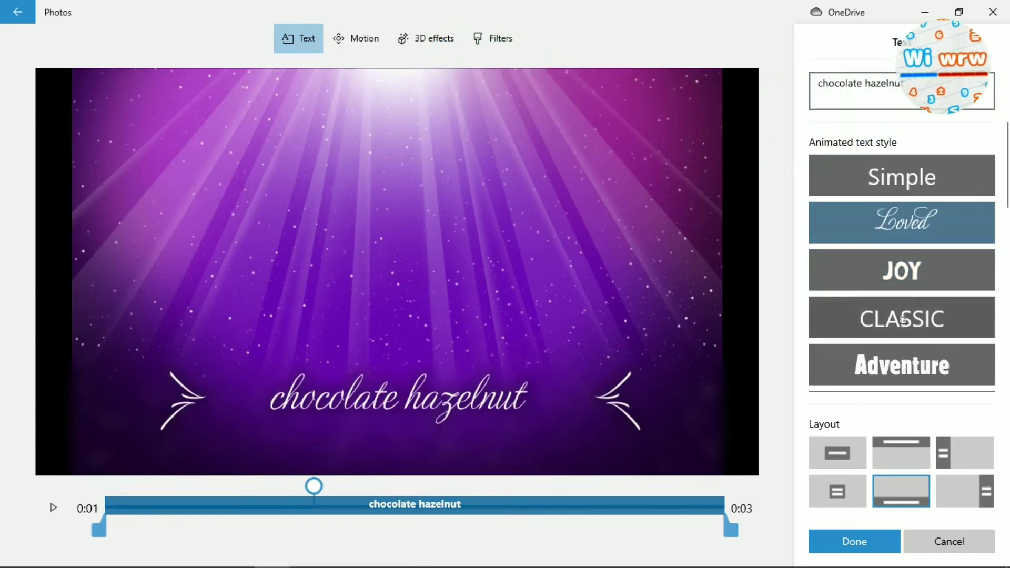
pyautogui.click(846, 488)
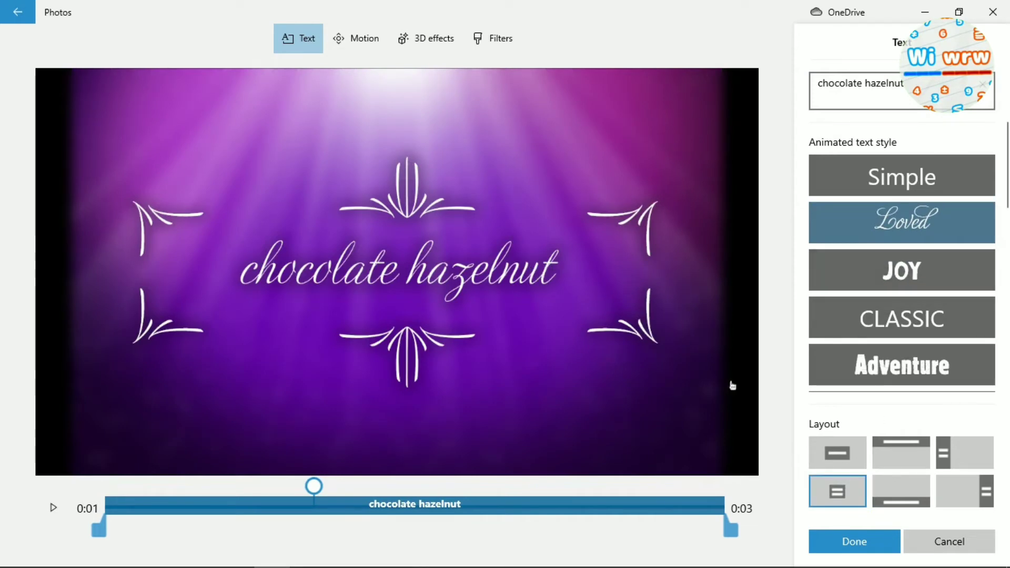
pyautogui.click(867, 542)
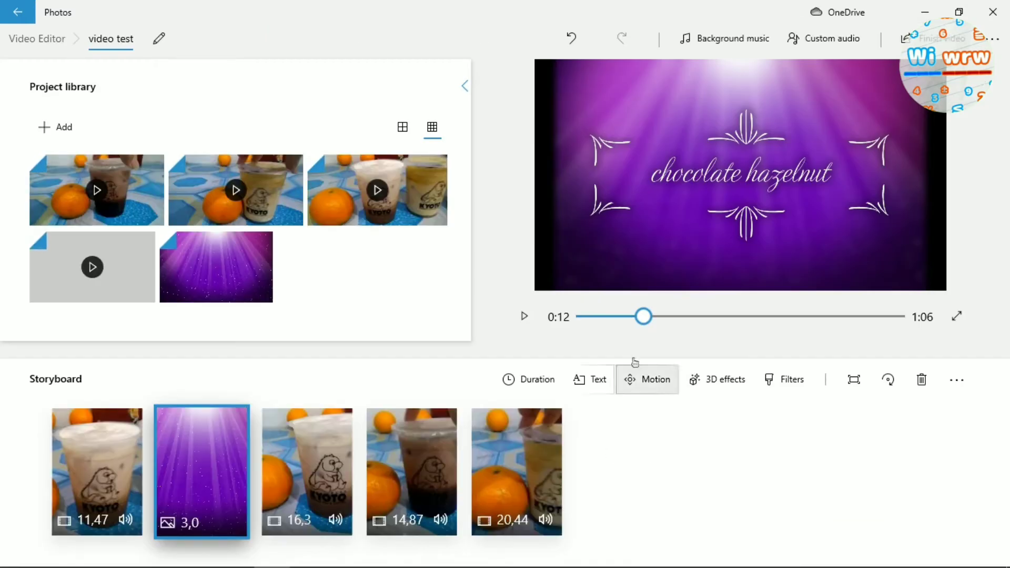
# - Set the purple title picture's duration to 2 seconds and preview the video from there into the following clip
pyautogui.click(526, 381)
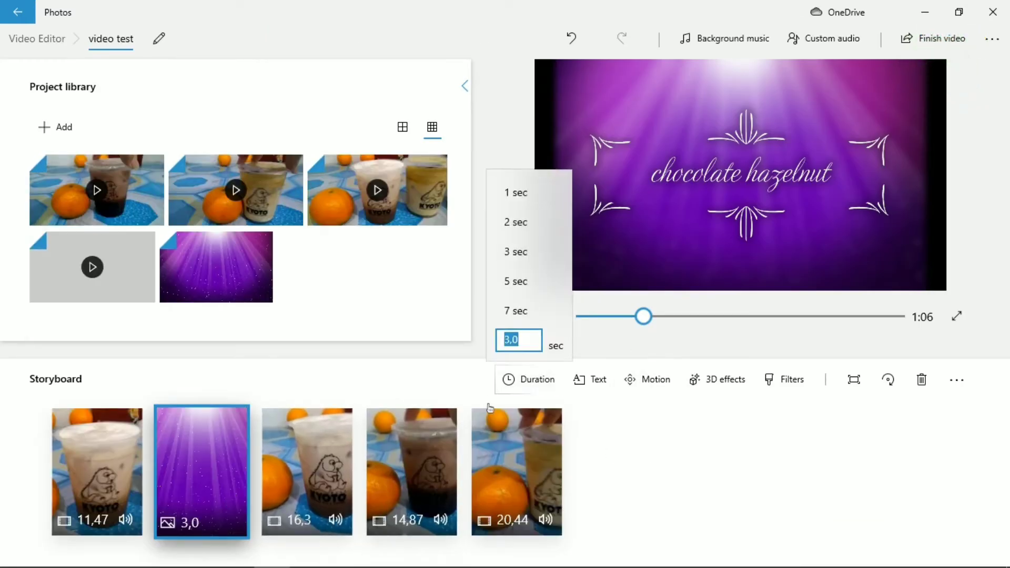
pyautogui.click(517, 224)
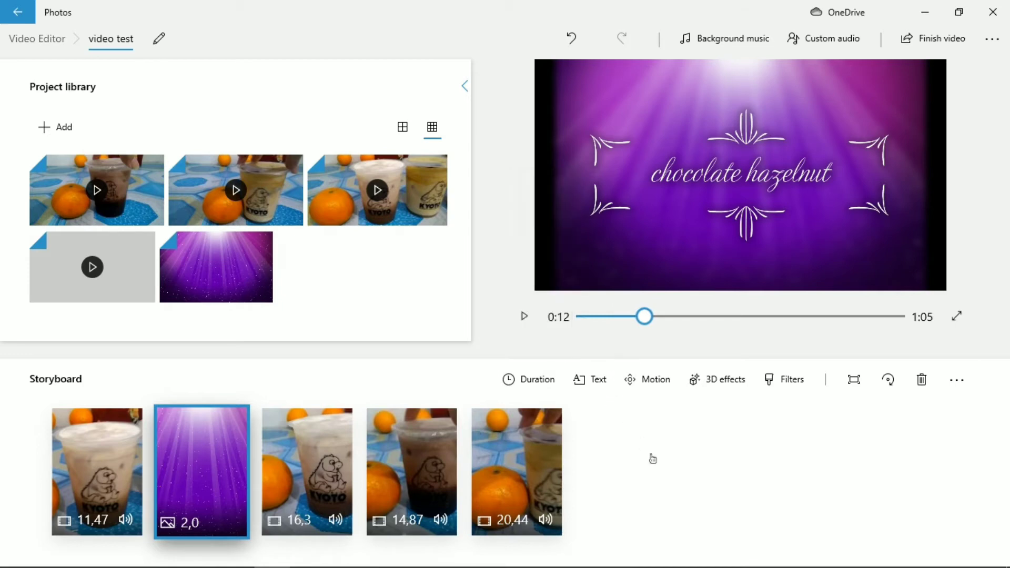
pyautogui.click(523, 318)
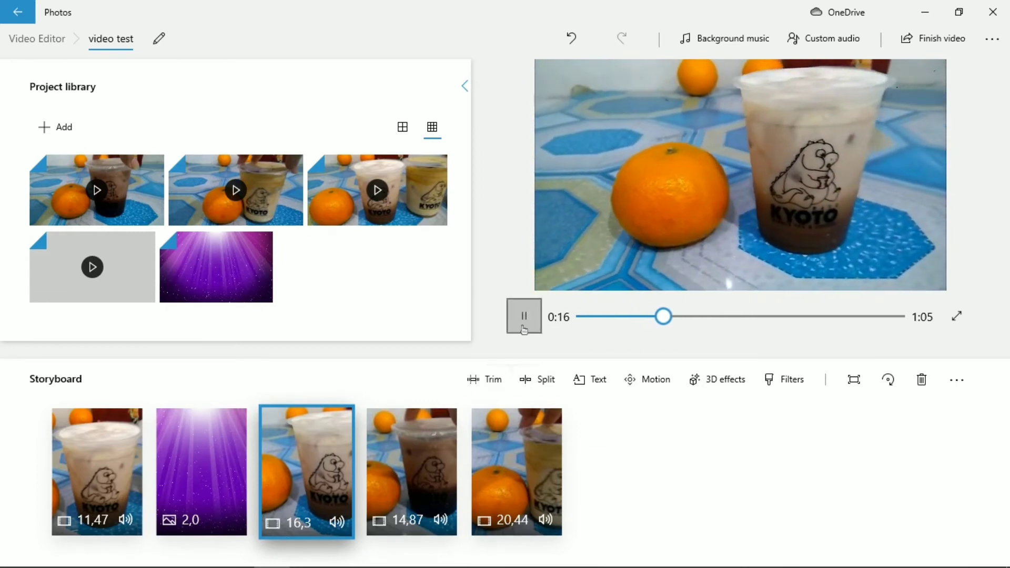
pyautogui.click(524, 317)
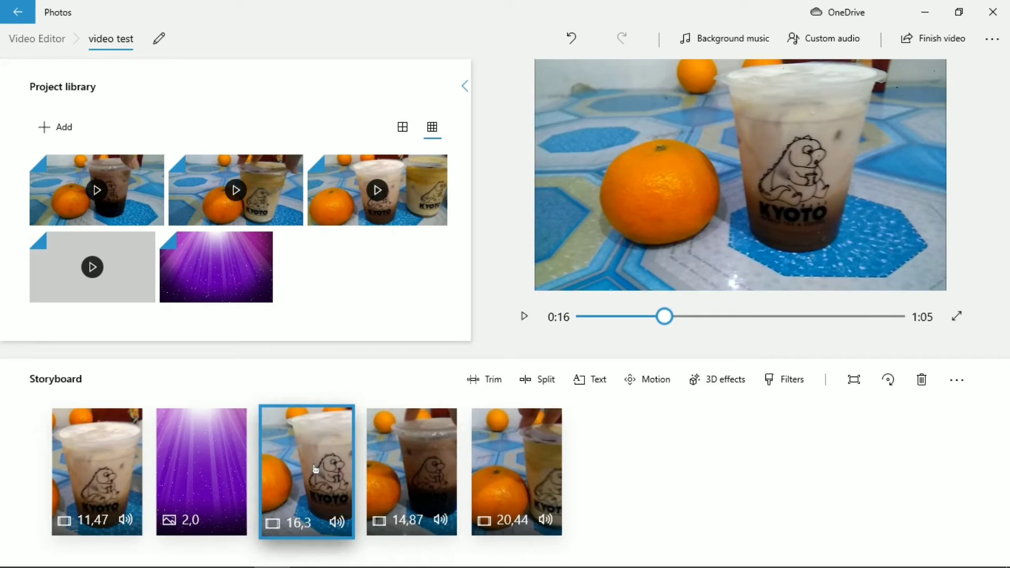
# - Split the third storyboard clip so that the first part lasts 8.33 seconds
pyautogui.click(532, 390)
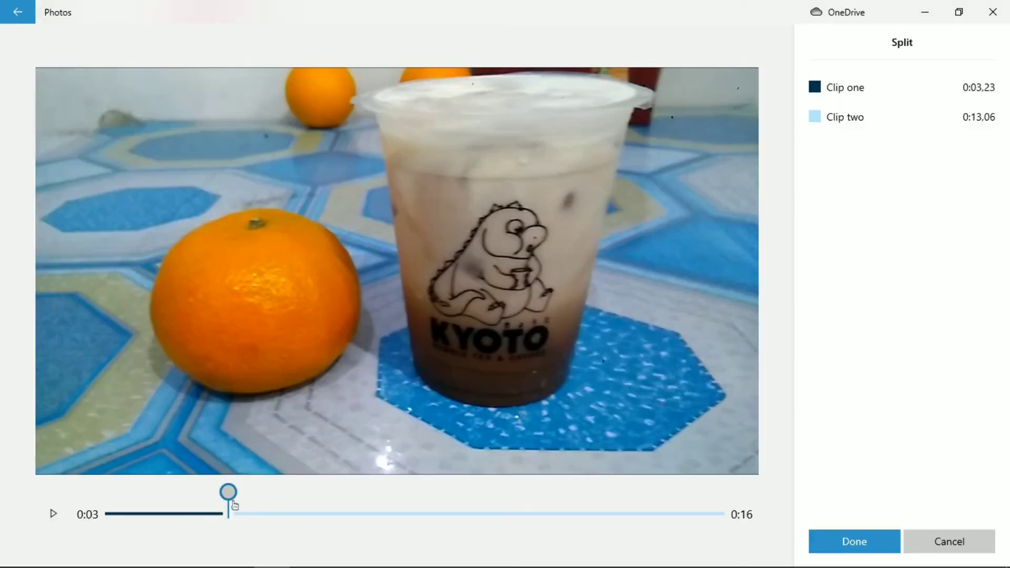
pyautogui.moveTo(235, 504); pyautogui.dragTo(427, 516)
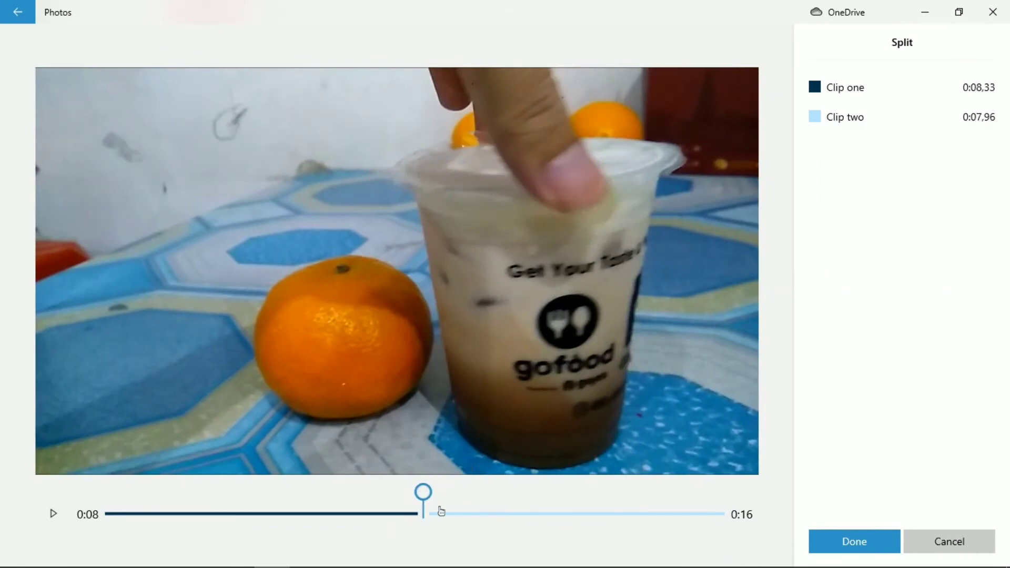
pyautogui.click(850, 542)
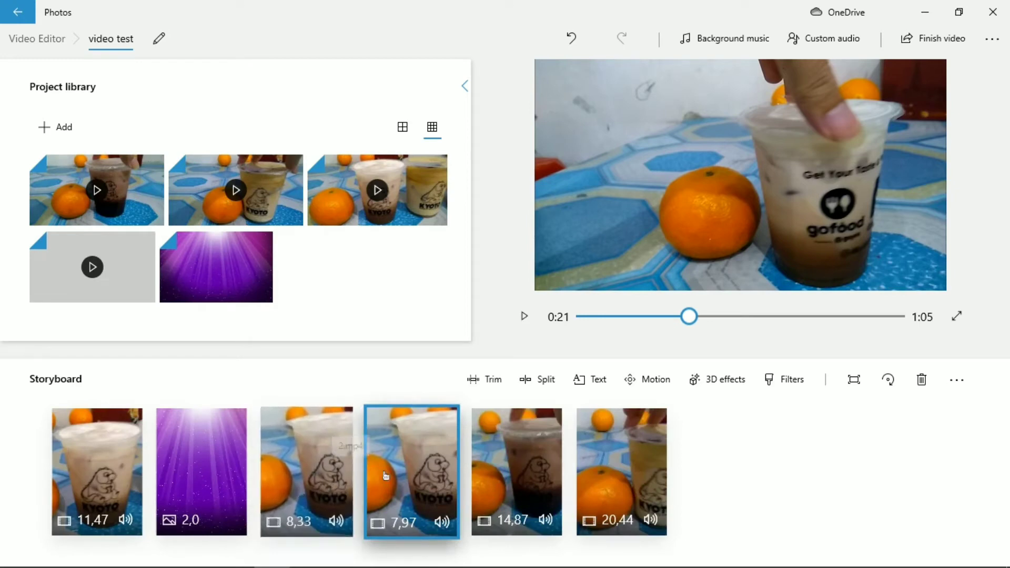
# - Add the Atomic motion 3D effect to the second part of the split clip and enlarge it over the cup
pyautogui.click(708, 387)
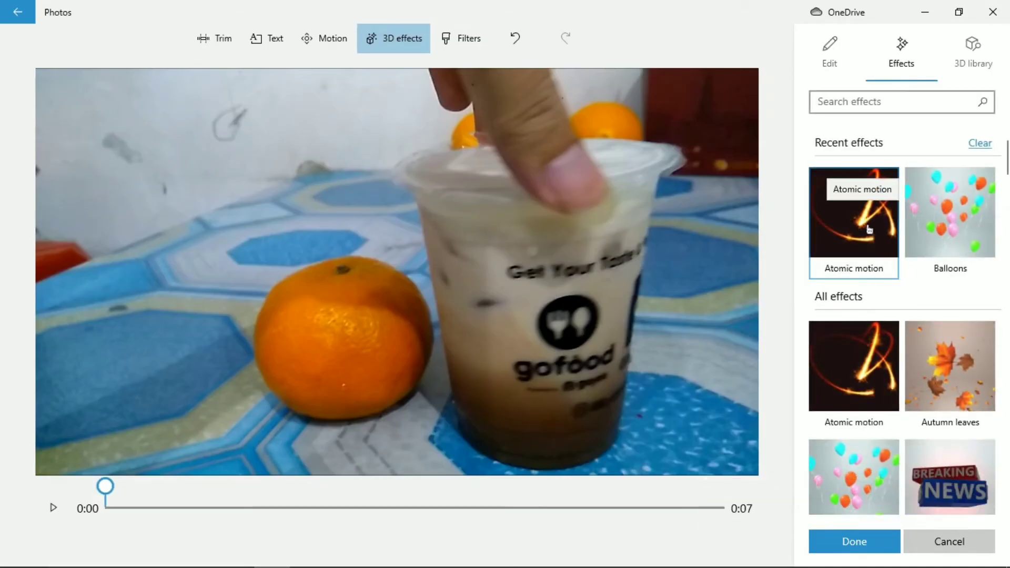
pyautogui.click(857, 368)
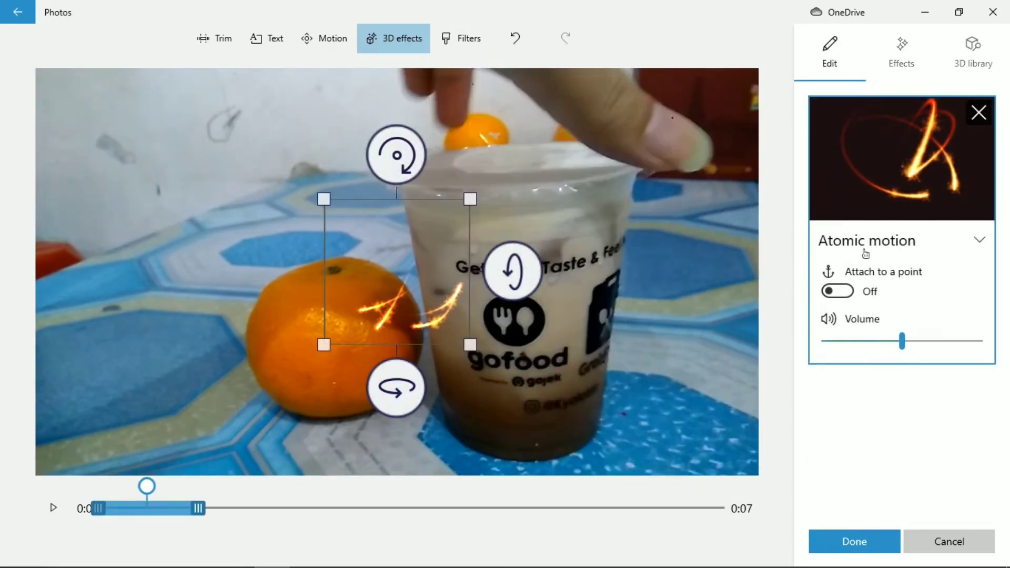
pyautogui.moveTo(437, 290); pyautogui.dragTo(527, 288)
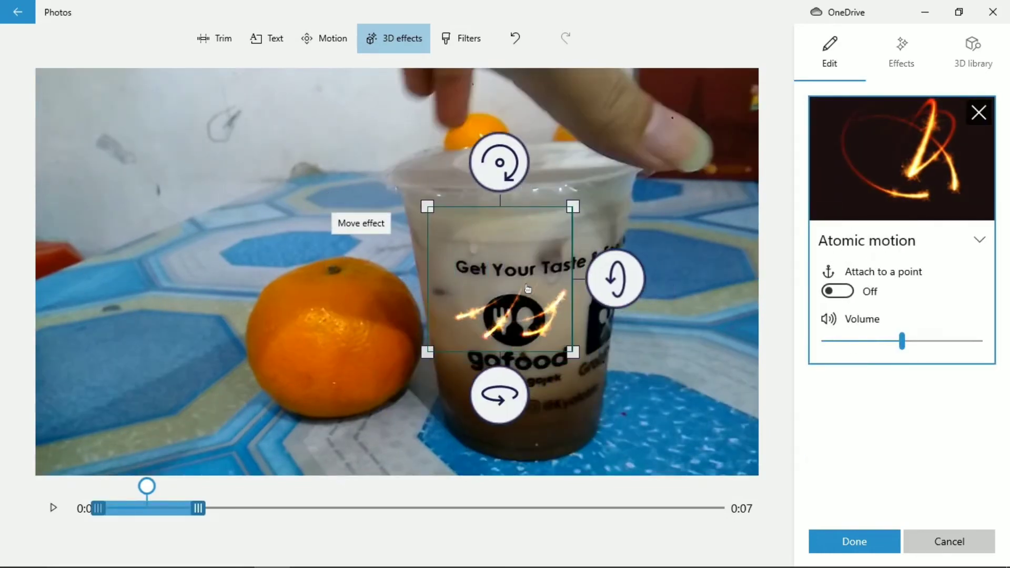
pyautogui.moveTo(643, 291)
pyautogui.mouseDown()
pyautogui.moveTo(638, 235)
pyautogui.moveTo(637, 298)
pyautogui.moveTo(636, 218)
pyautogui.moveTo(636, 278)
pyautogui.mouseUp()
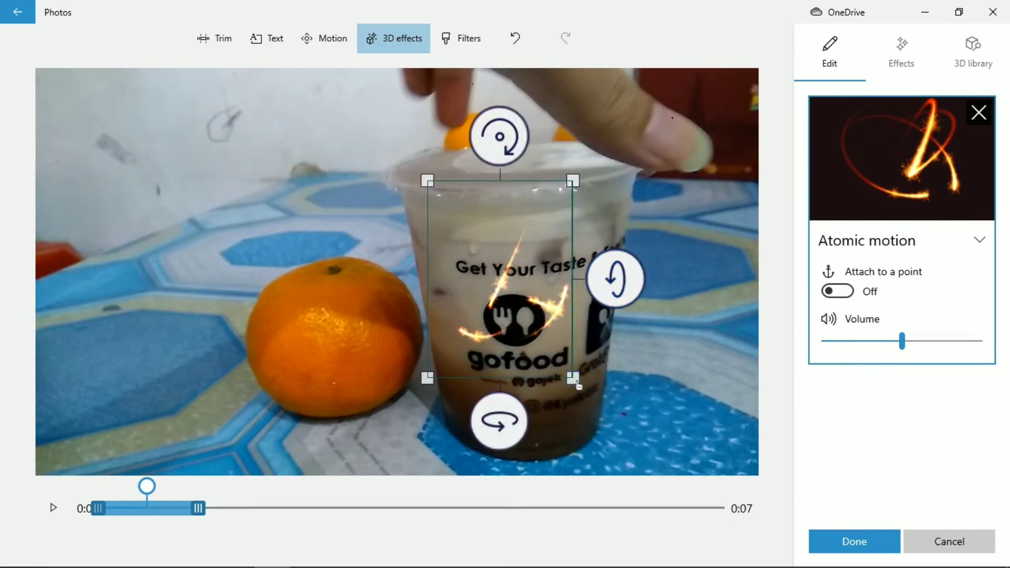
pyautogui.moveTo(578, 386); pyautogui.dragTo(613, 434)
pyautogui.moveTo(572, 363)
pyautogui.mouseDown()
pyautogui.moveTo(570, 348)
pyautogui.moveTo(572, 362)
pyautogui.mouseUp()
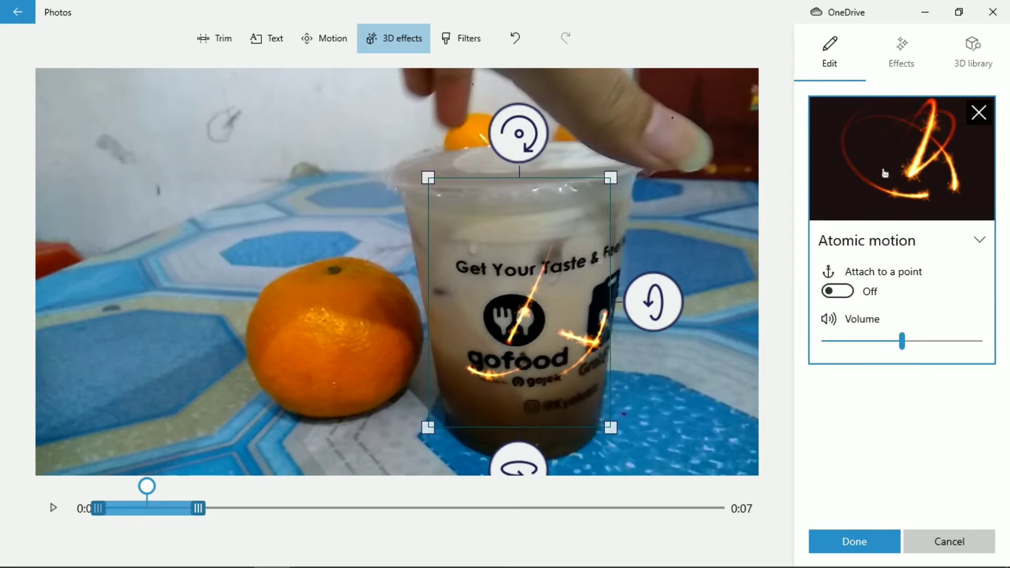
# - Lower the Atomic motion effect's volume slightly and stretch its time span across the middle of the clip, recentred on the cup
pyautogui.click(903, 352)
pyautogui.moveTo(908, 350)
pyautogui.mouseDown()
pyautogui.moveTo(965, 346)
pyautogui.moveTo(889, 349)
pyautogui.mouseUp()
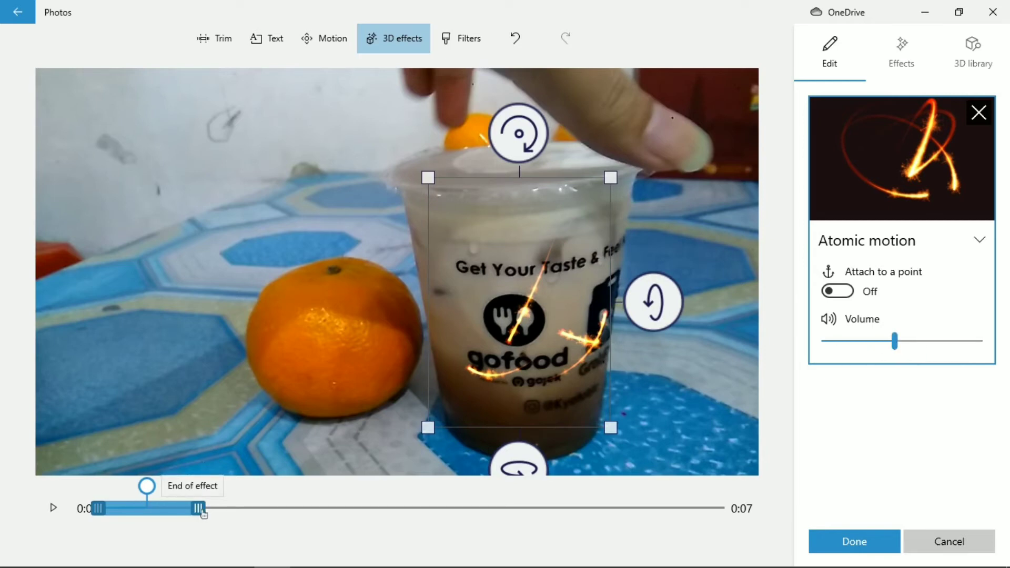
pyautogui.moveTo(136, 512); pyautogui.dragTo(464, 517)
pyautogui.moveTo(516, 333); pyautogui.dragTo(560, 322)
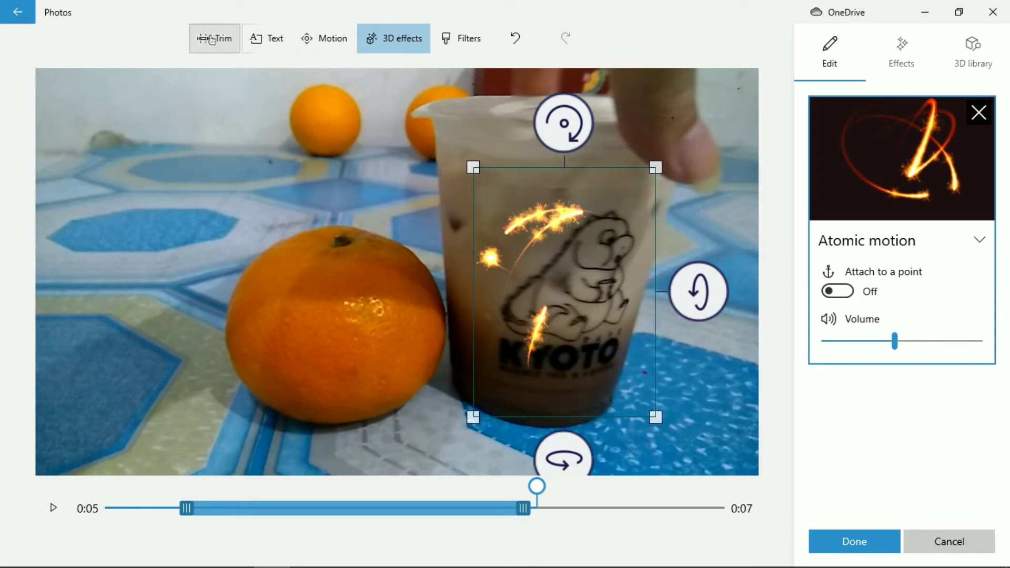
# - Add the text "yummy" in the Loved style with the left-side layout and shift its time span slightly later in the clip
pyautogui.click(285, 38)
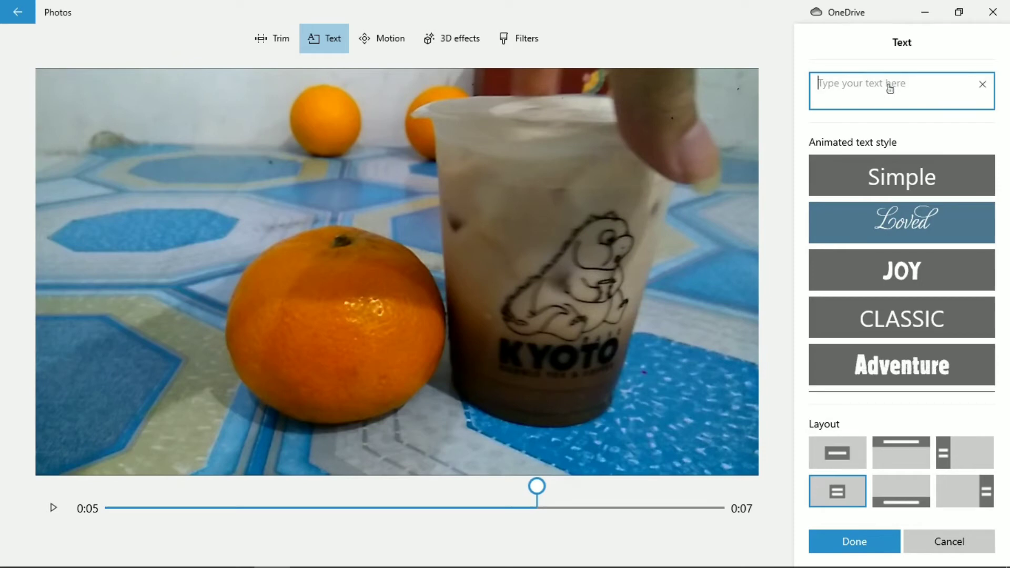
pyautogui.write('yummy')
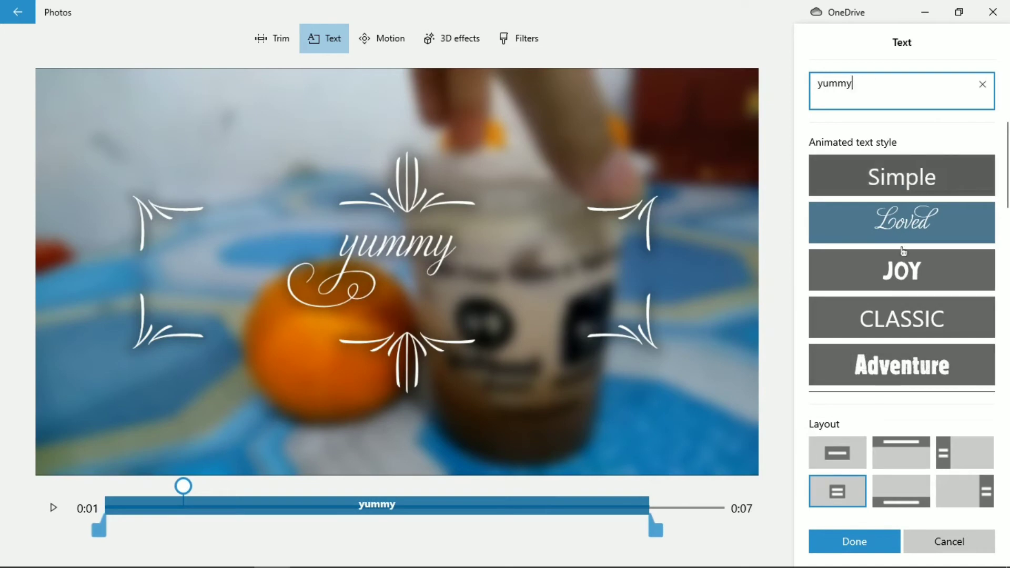
pyautogui.click(867, 318)
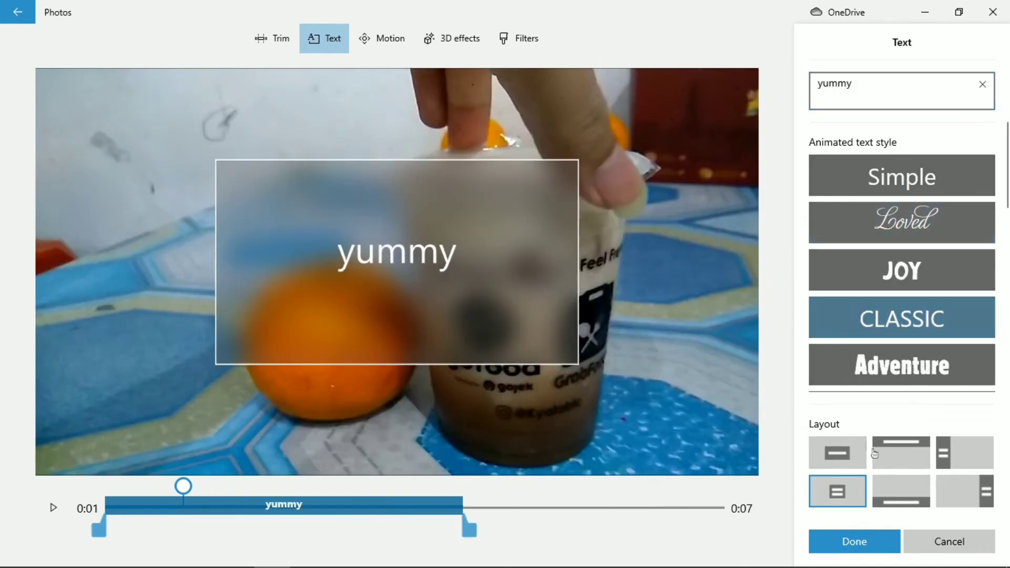
pyautogui.click(962, 452)
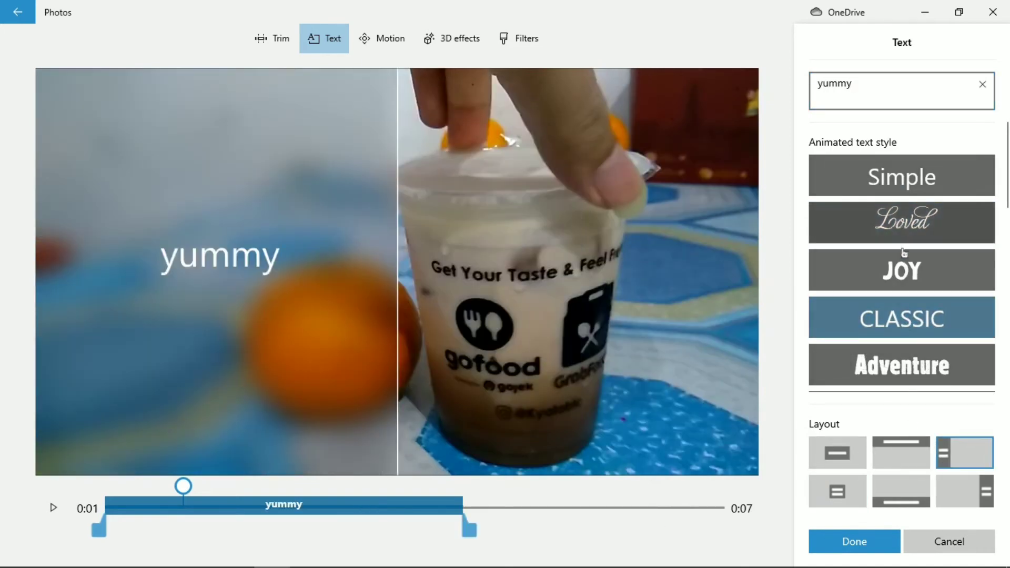
pyautogui.click(902, 243)
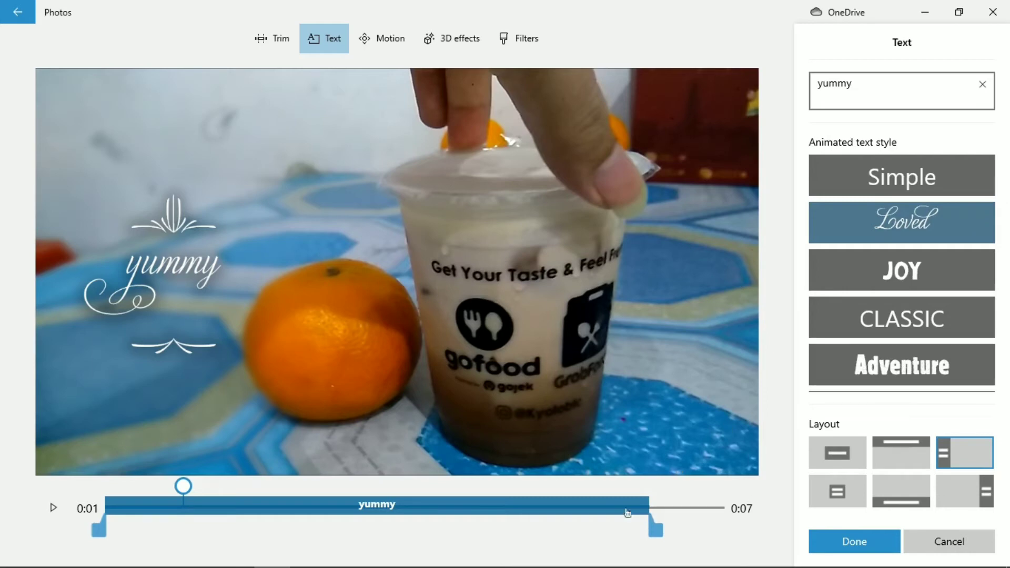
pyautogui.moveTo(566, 509); pyautogui.dragTo(622, 511)
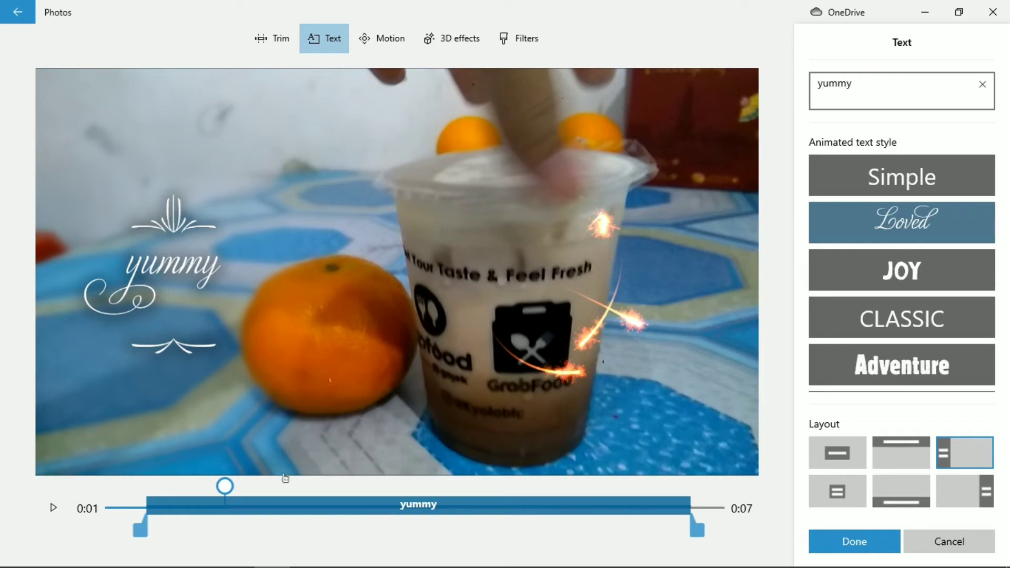
# - Play the clip from its start to review the "yummy" text and check the frame where the text ends
pyautogui.moveTo(229, 492); pyautogui.dragTo(105, 490)
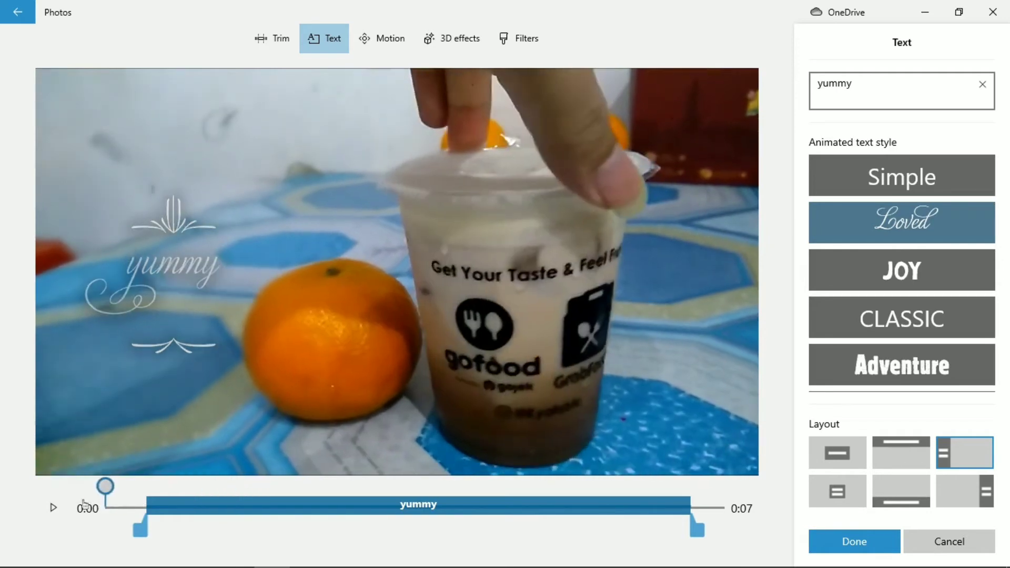
pyautogui.click(62, 507)
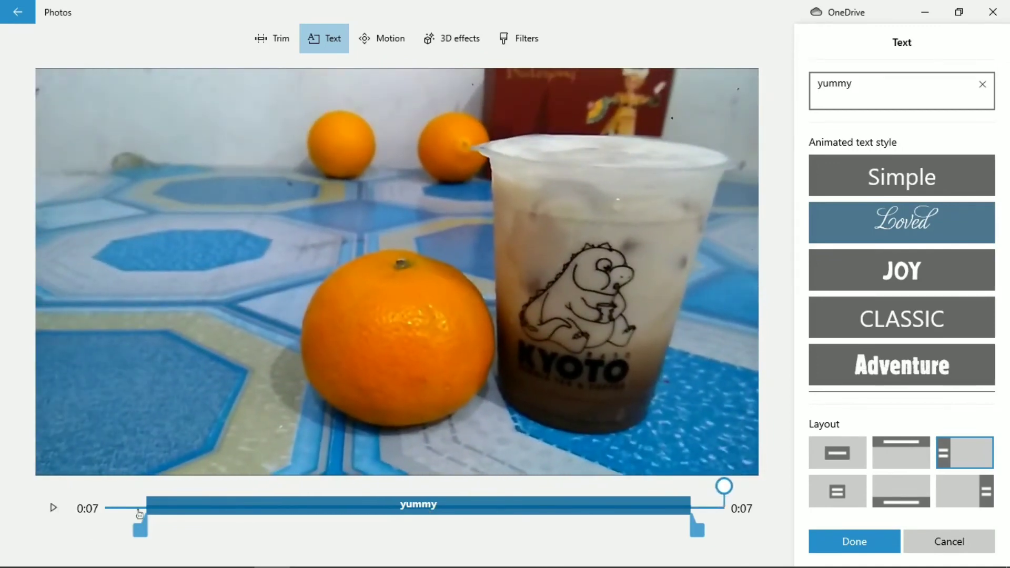
pyautogui.moveTo(725, 486); pyautogui.dragTo(693, 494)
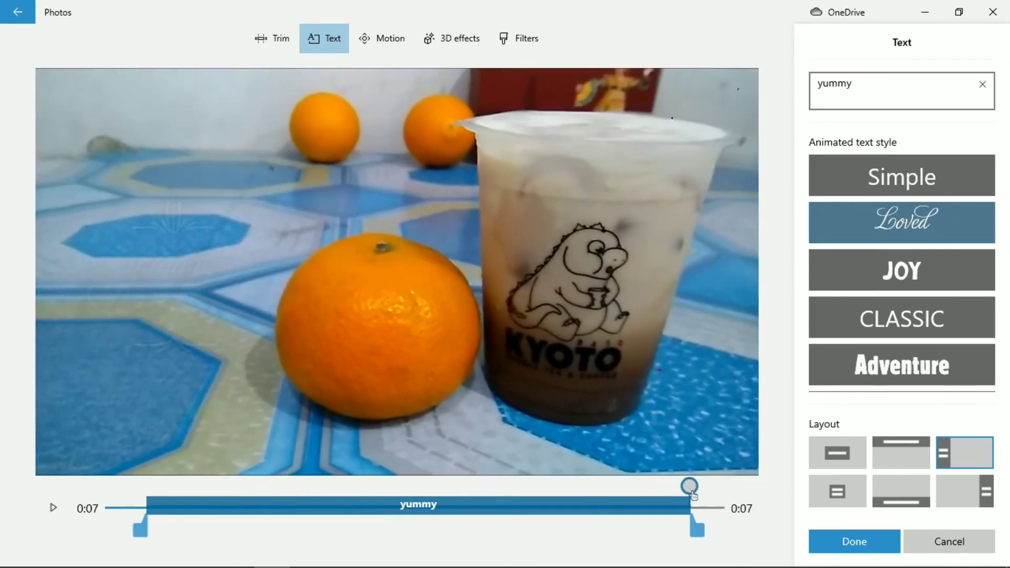
# - Trim the clip to 15.80 seconds by moving its end slightly earlier and its start back to 0:00
pyautogui.click(269, 41)
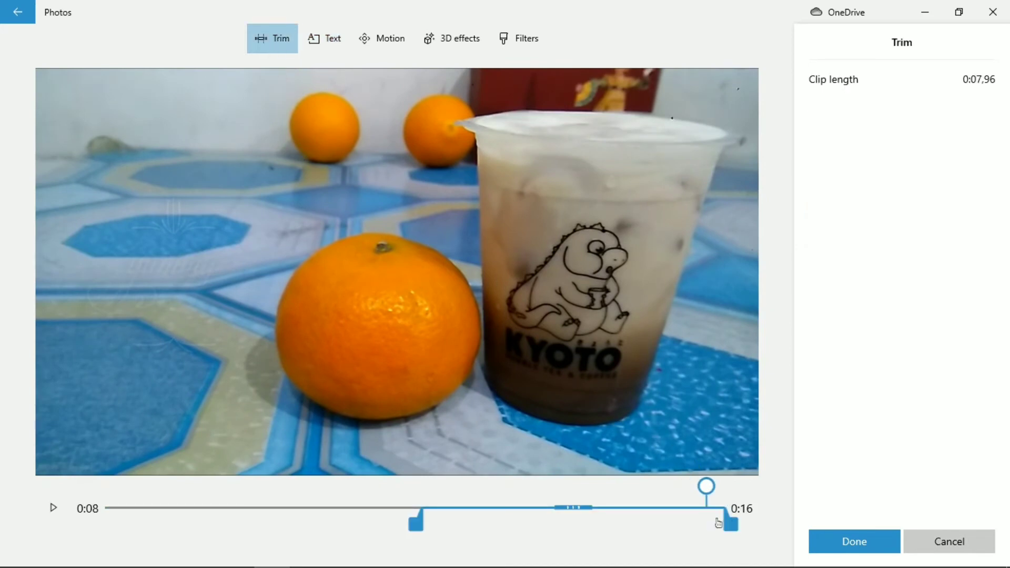
pyautogui.moveTo(724, 517); pyautogui.dragTo(711, 521)
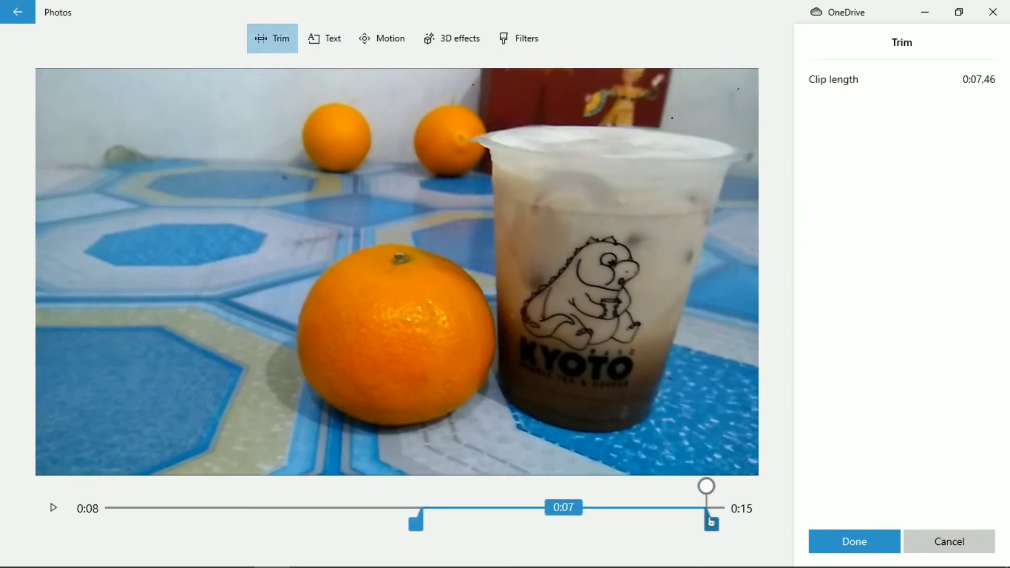
pyautogui.moveTo(419, 526); pyautogui.dragTo(93, 525)
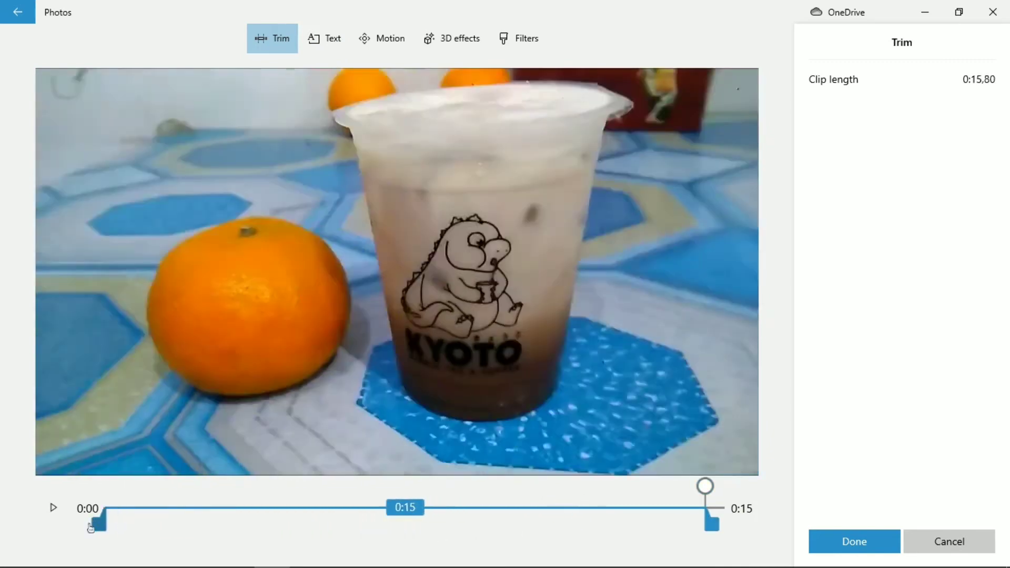
pyautogui.click(876, 549)
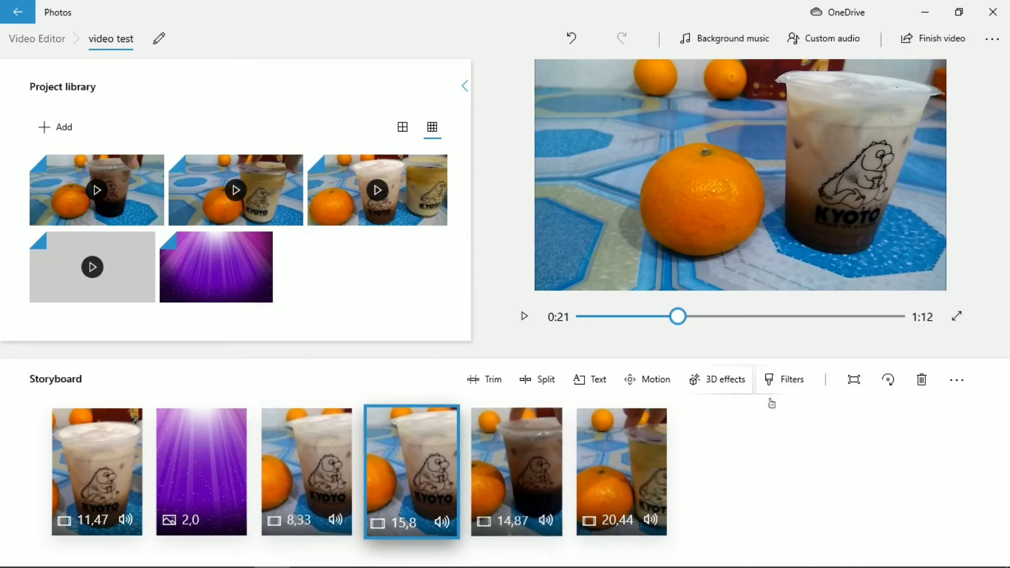
# - Try several filters on the fifth storyboard clip, including Adventure, Iceberg, Sepia and Brassy, and settle on Denim
pyautogui.click(523, 463)
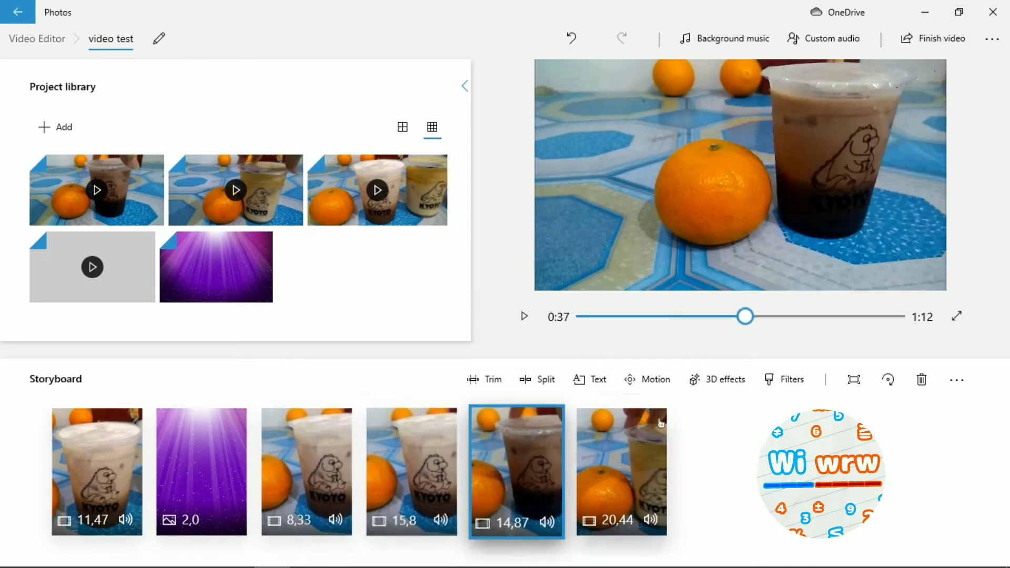
pyautogui.click(790, 387)
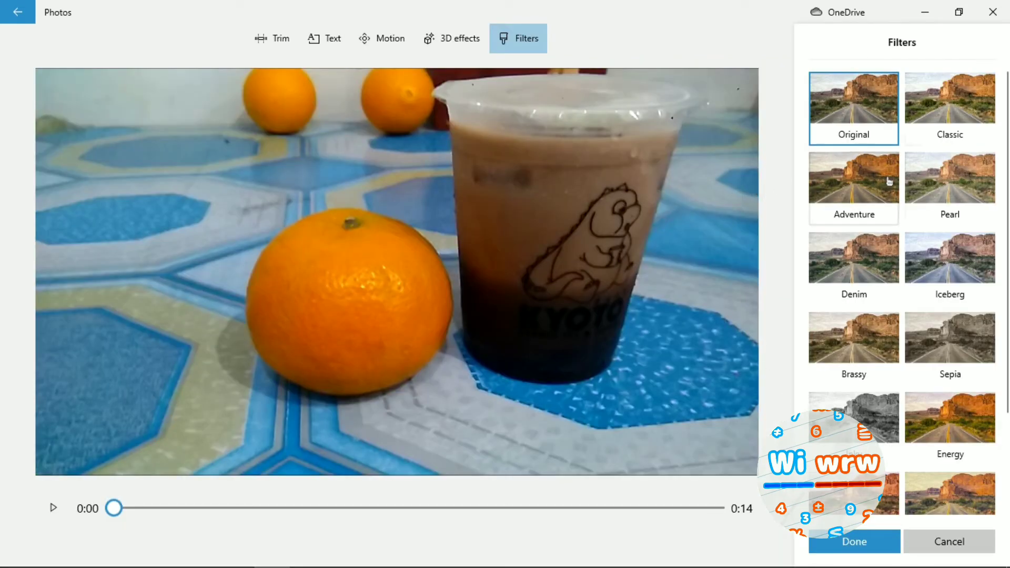
pyautogui.click(874, 197)
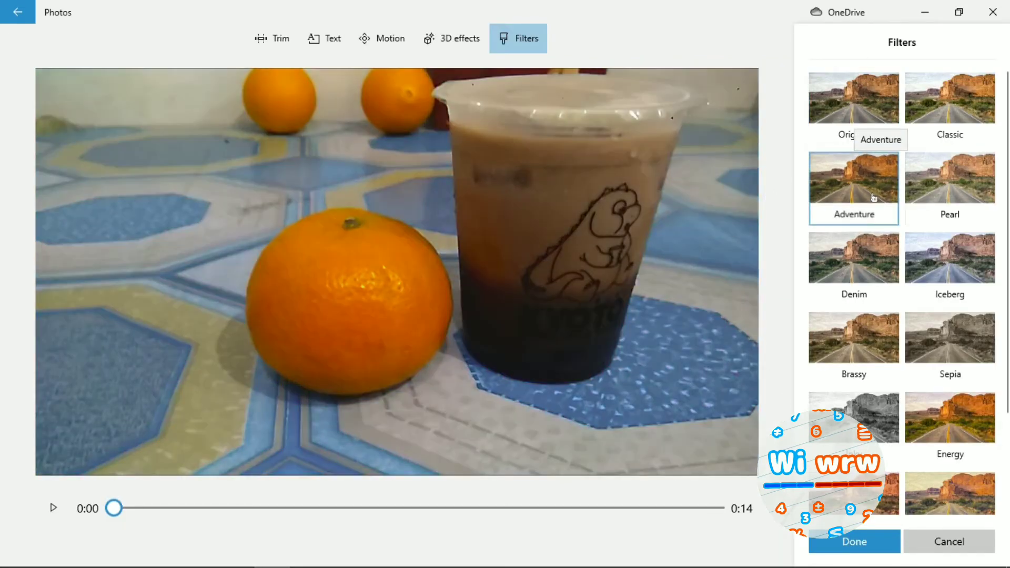
pyautogui.click(976, 286)
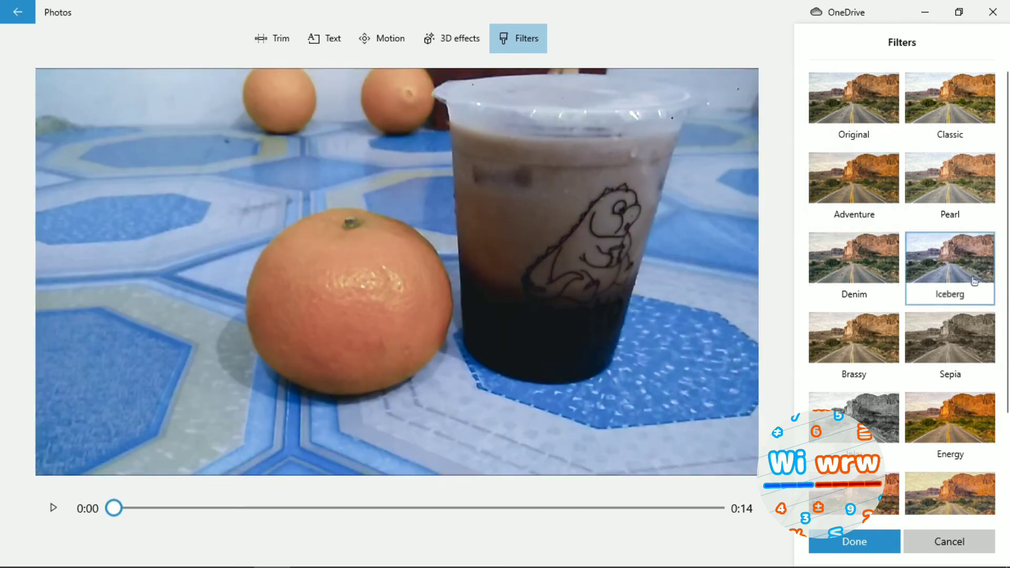
pyautogui.click(960, 351)
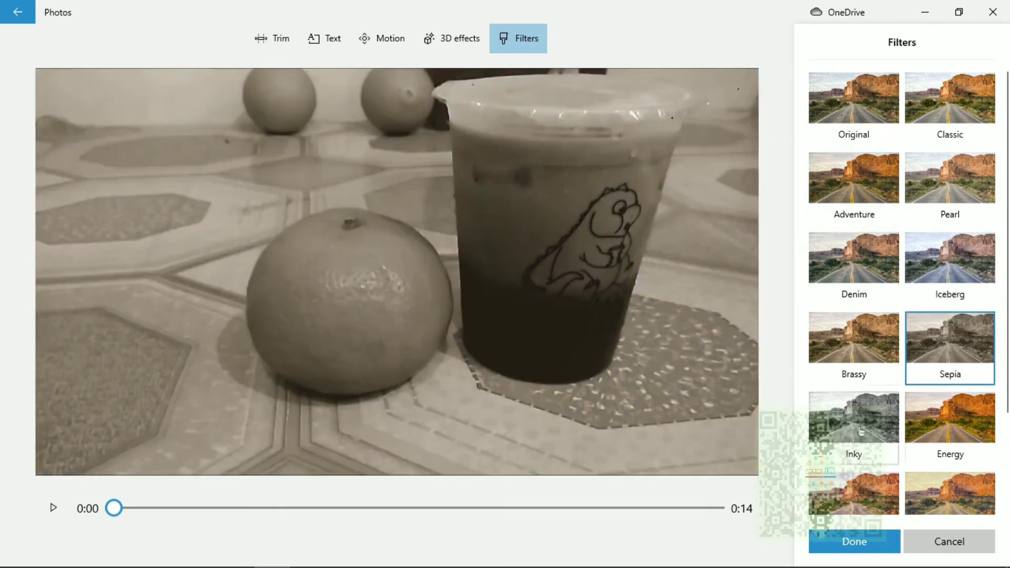
pyautogui.click(950, 420)
pyautogui.click(855, 325)
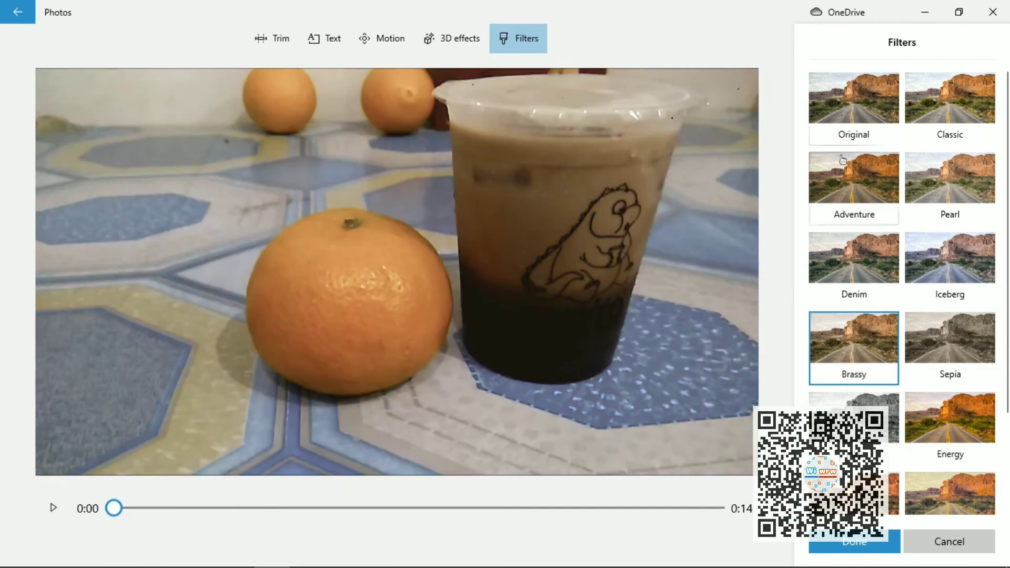
pyautogui.click(862, 105)
pyautogui.click(941, 106)
pyautogui.click(888, 118)
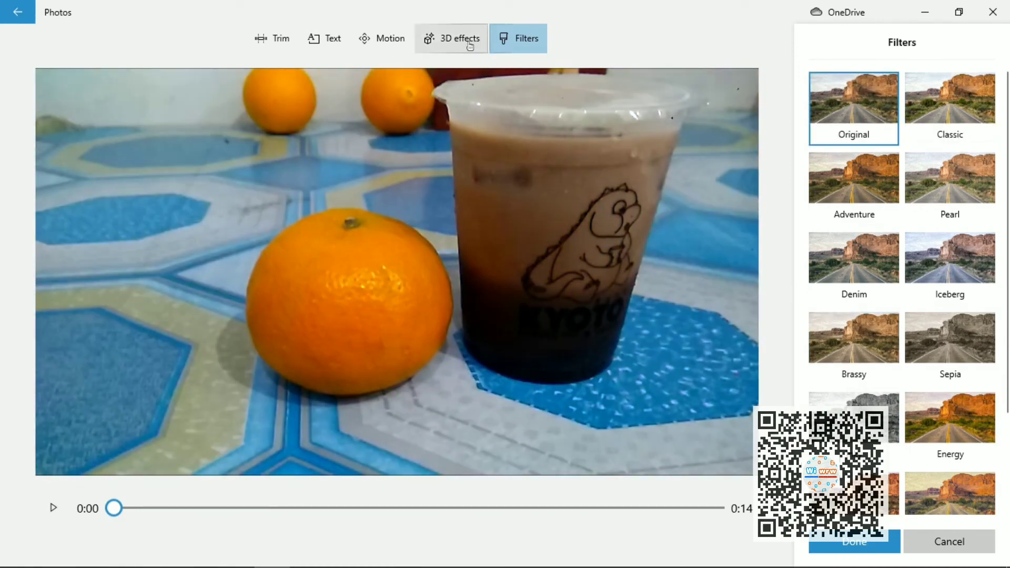
pyautogui.press('Down')
pyautogui.press('Down')
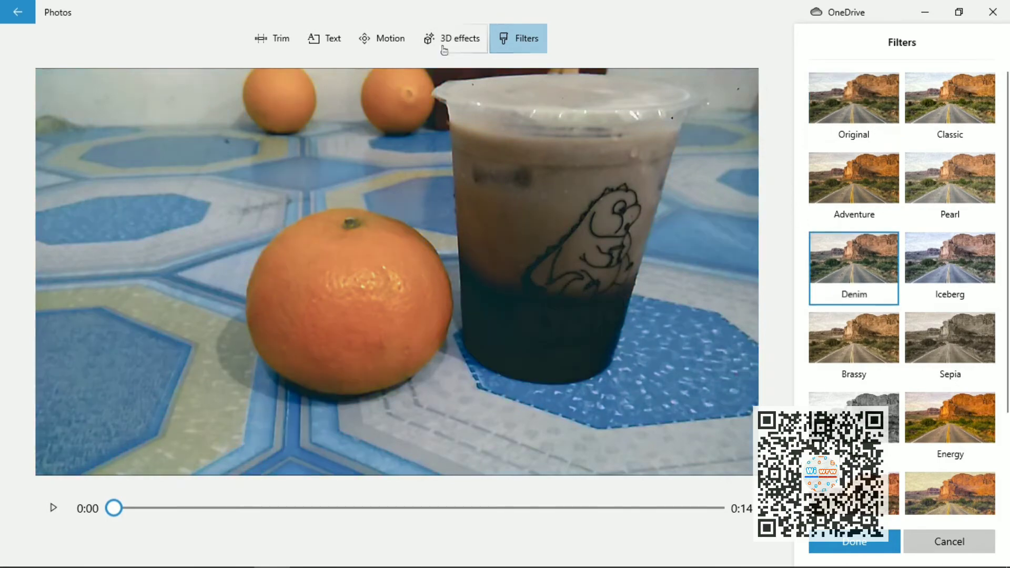
# - Add the Bubbles Overlay 3D effect to the clip and resize it to a tall, narrow area over the cup
pyautogui.click(445, 47)
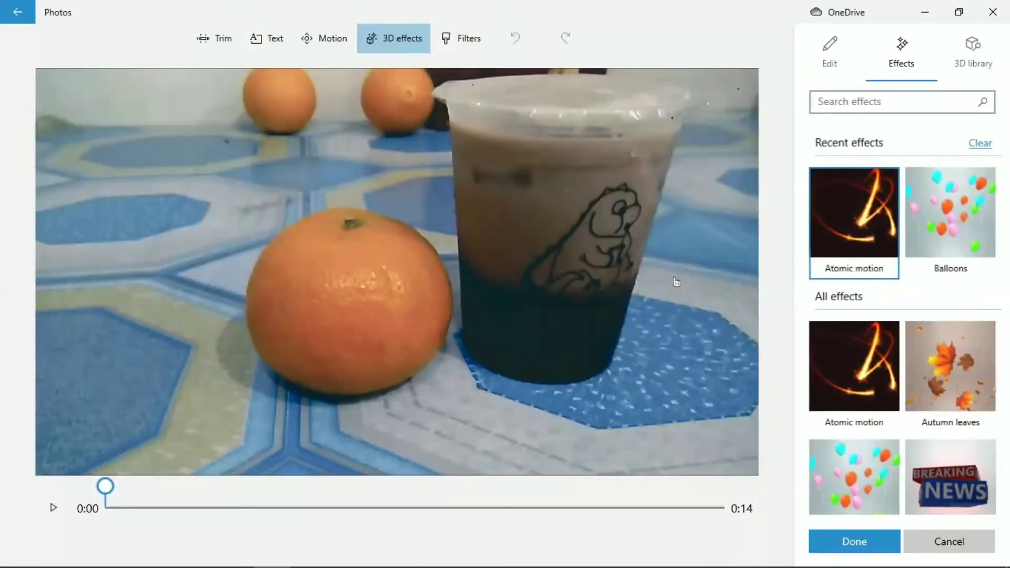
pyautogui.scroll(-3, 919, 359)
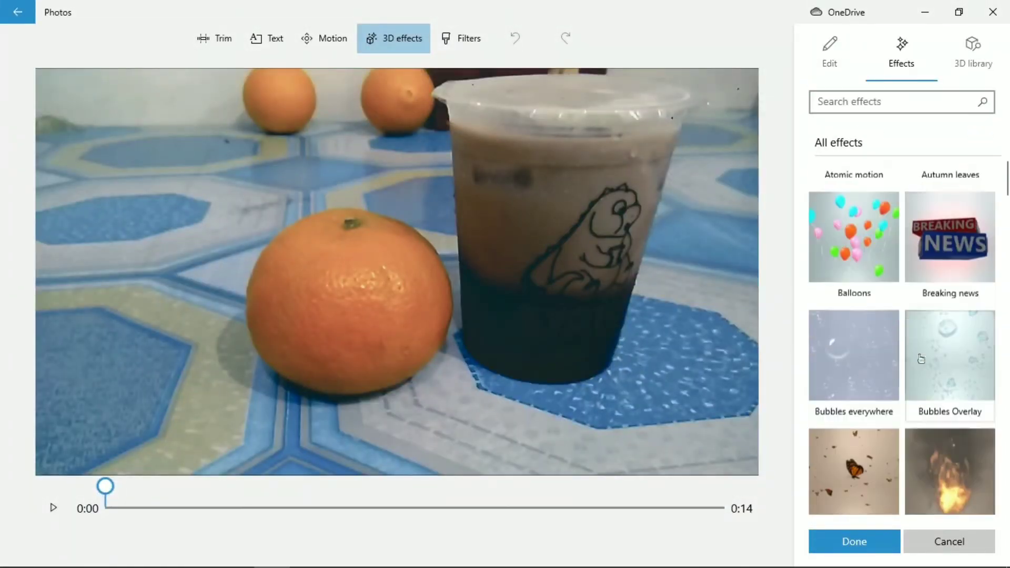
pyautogui.click(921, 358)
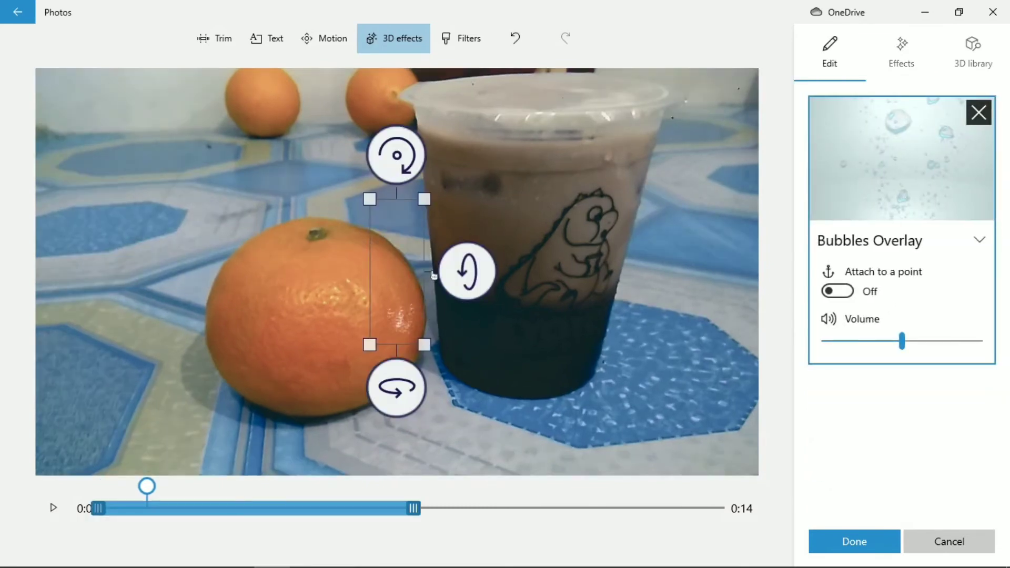
pyautogui.click(493, 274)
pyautogui.click(947, 171)
pyautogui.moveTo(424, 344); pyautogui.dragTo(584, 389)
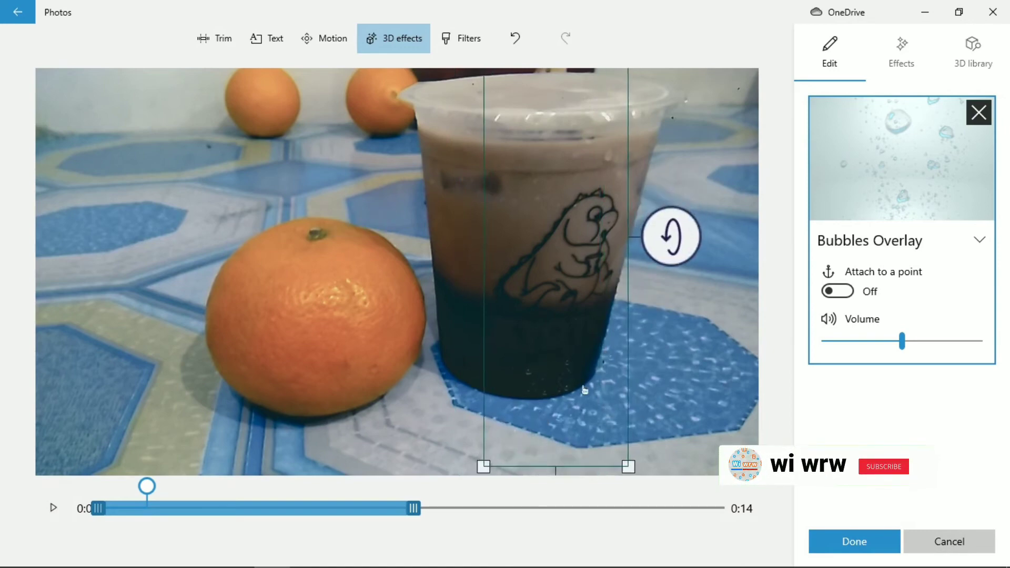
pyautogui.moveTo(634, 471); pyautogui.dragTo(586, 322)
pyautogui.moveTo(525, 300); pyautogui.dragTo(536, 404)
pyautogui.moveTo(630, 284)
pyautogui.mouseDown()
pyautogui.moveTo(641, 317)
pyautogui.moveTo(641, 273)
pyautogui.mouseUp()
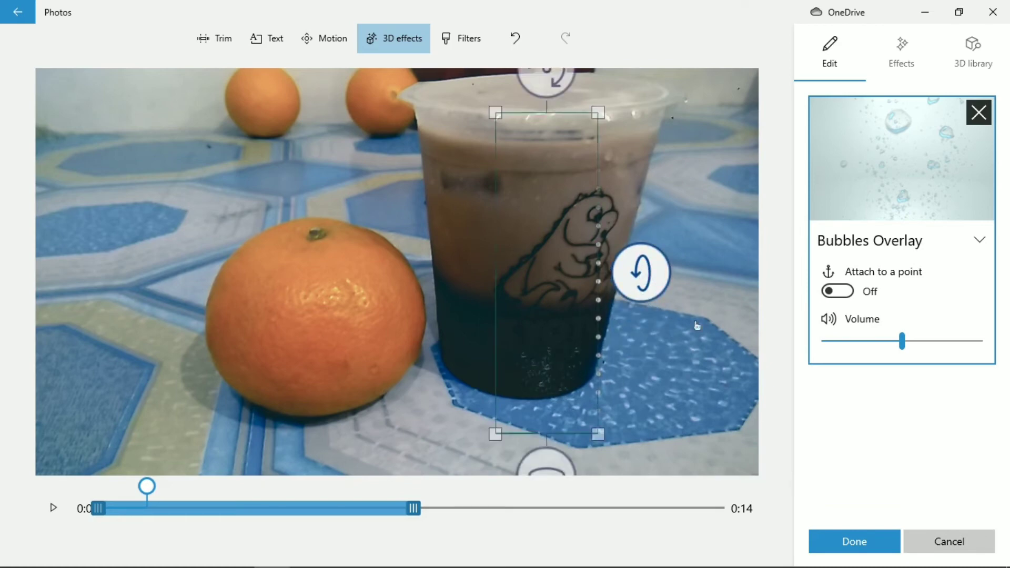
# - Preview the Bubbles Overlay, extend its time span to the clip's end, shift it slightly left on the cup and save
pyautogui.click(53, 508)
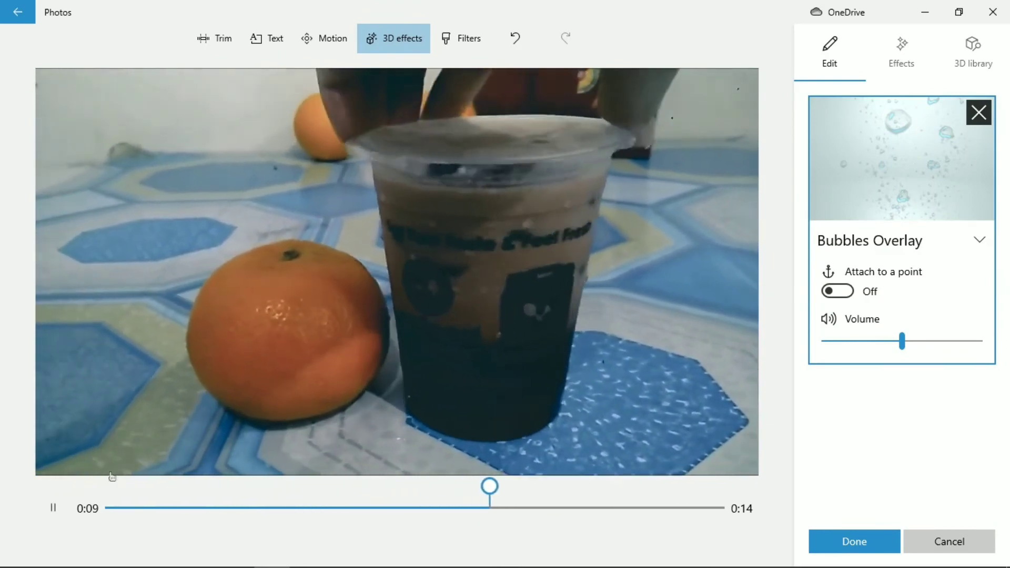
pyautogui.click(47, 510)
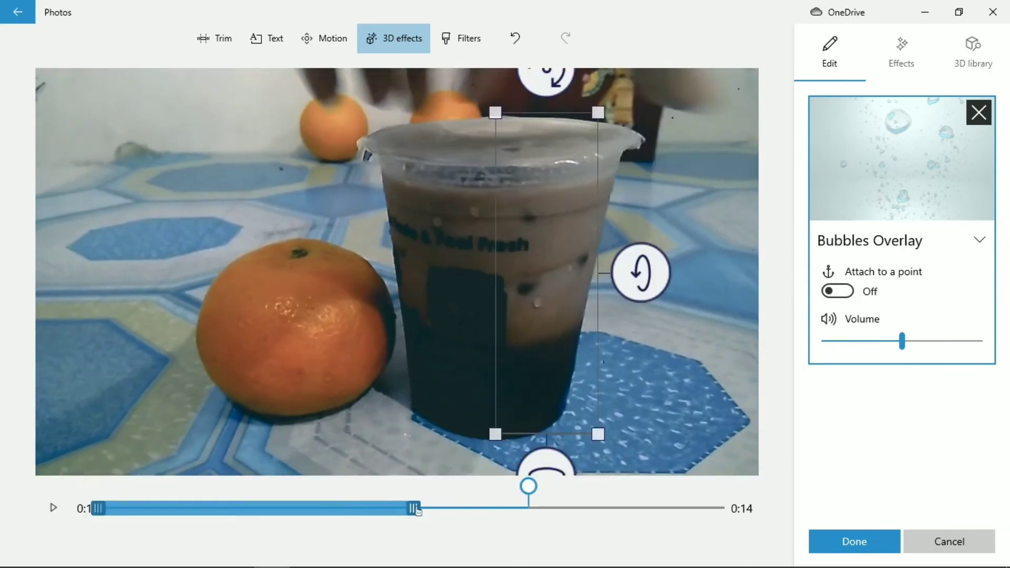
pyautogui.moveTo(418, 512); pyautogui.dragTo(729, 519)
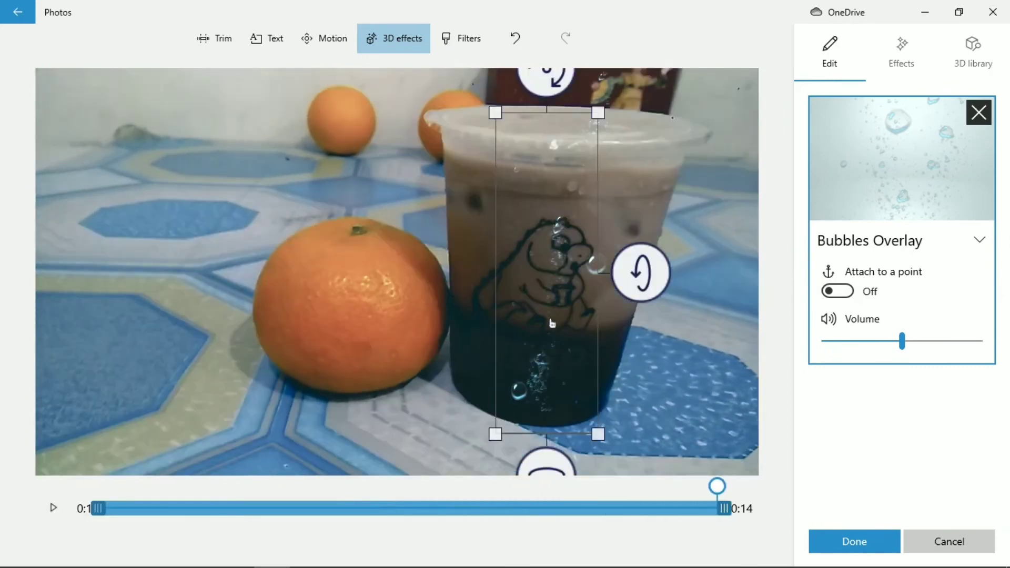
pyautogui.moveTo(552, 323); pyautogui.dragTo(515, 324)
pyautogui.click(839, 542)
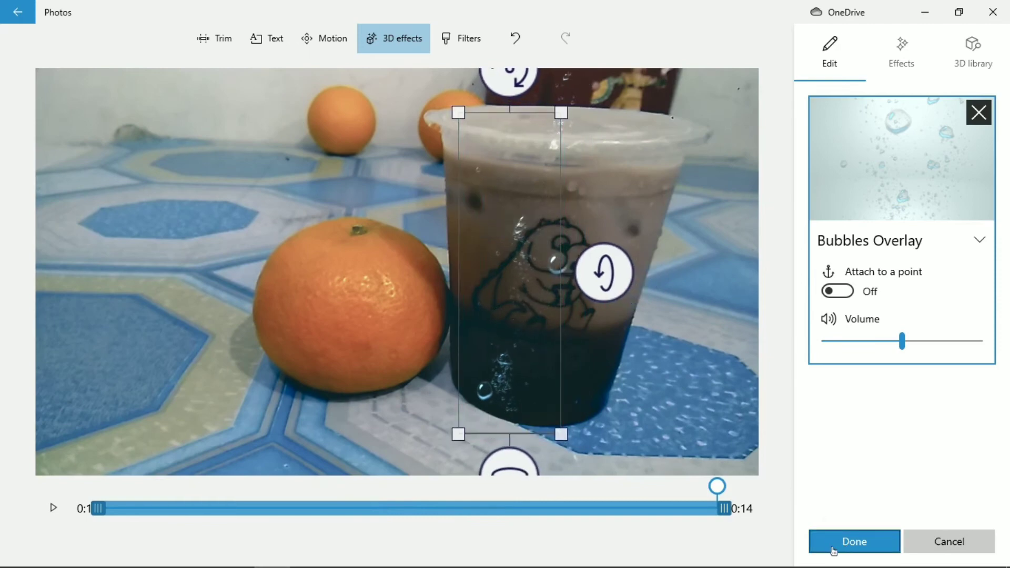
pyautogui.click(870, 546)
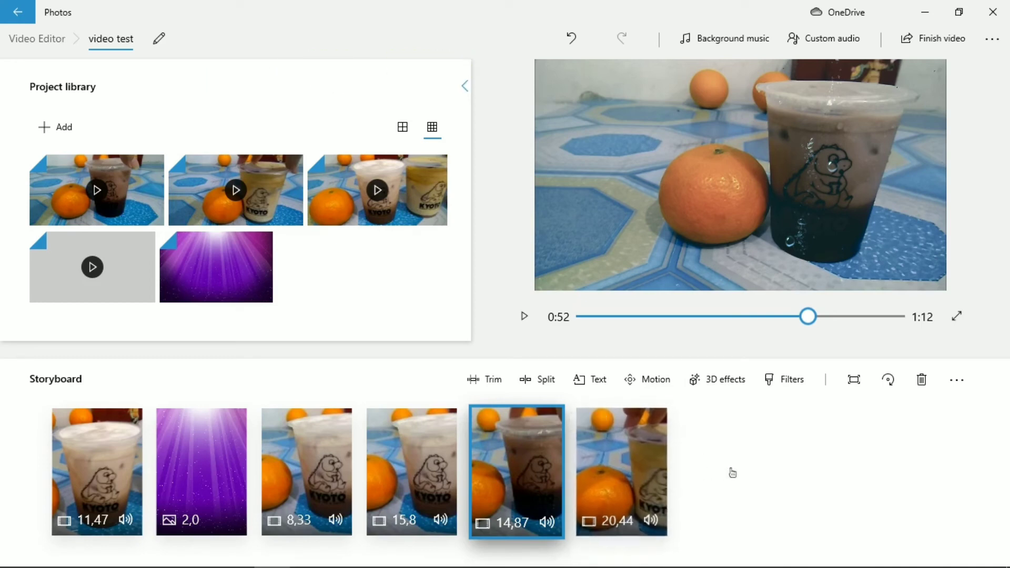
# - Show the black-bar and fit options for the last storyboard clip
pyautogui.click(638, 457)
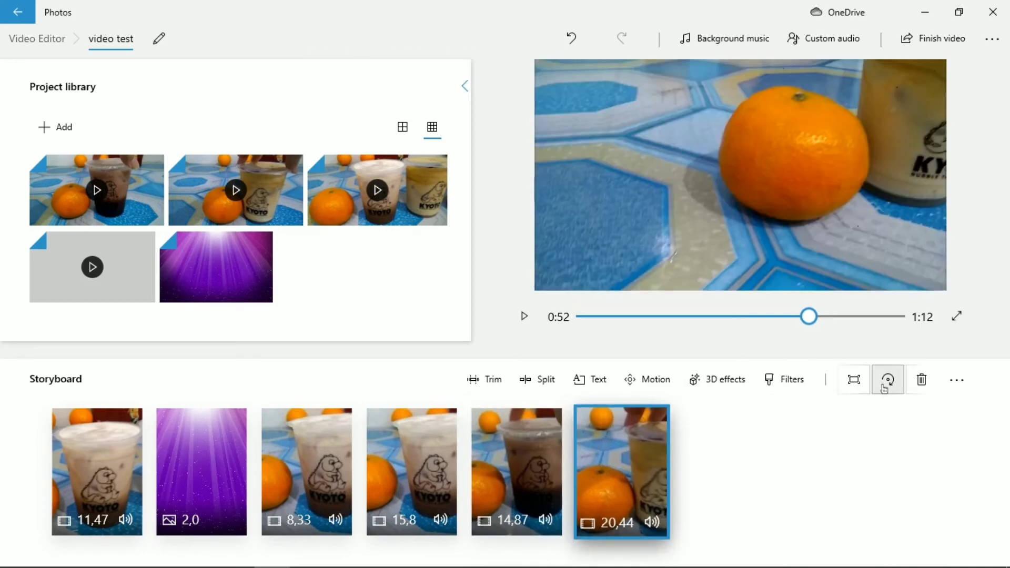
pyautogui.click(853, 379)
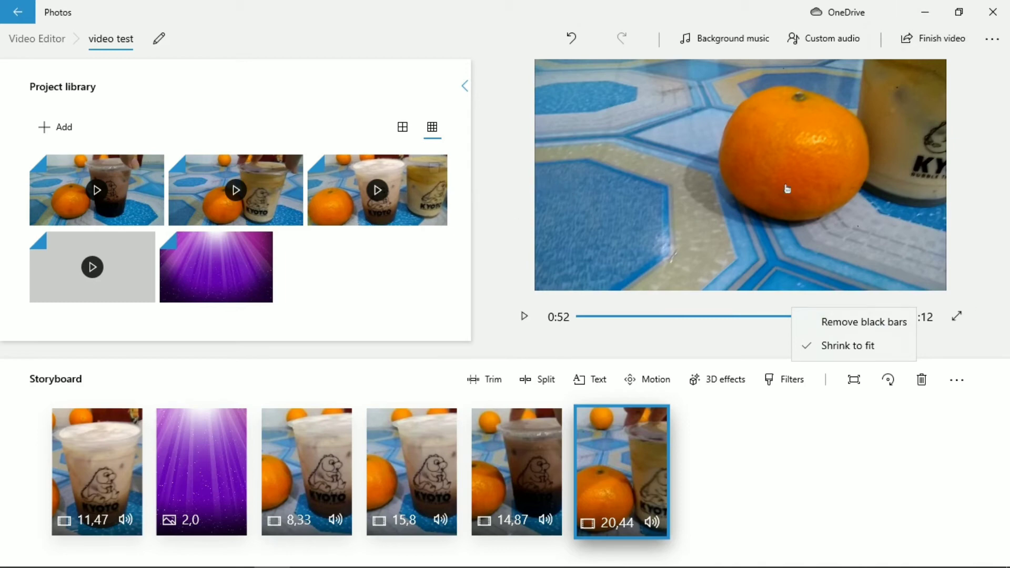
# - Audition the Amplified background music at a lower volume without keeping it, and look over the custom audio options
pyautogui.click(731, 44)
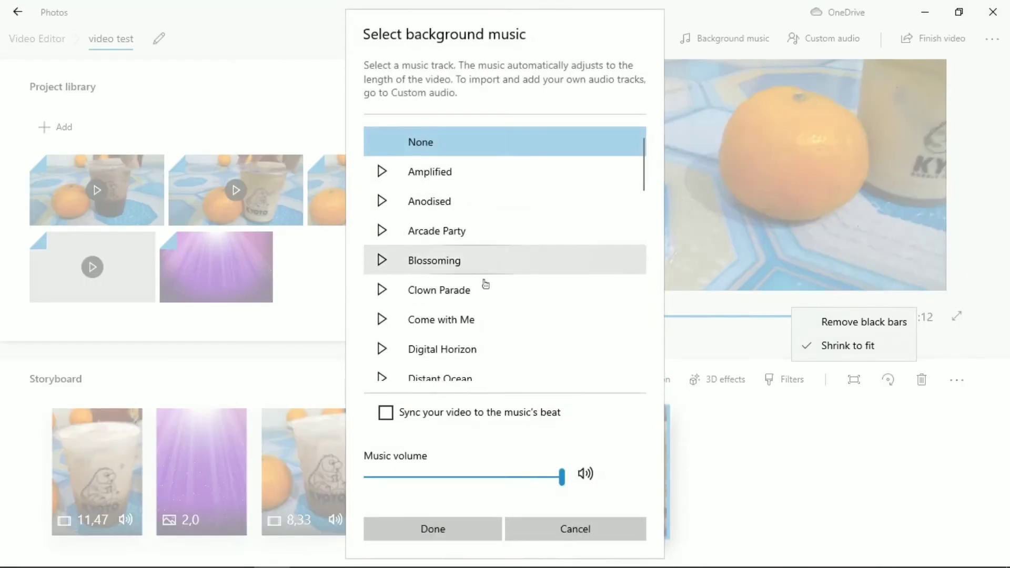
pyautogui.moveTo(563, 481); pyautogui.dragTo(509, 486)
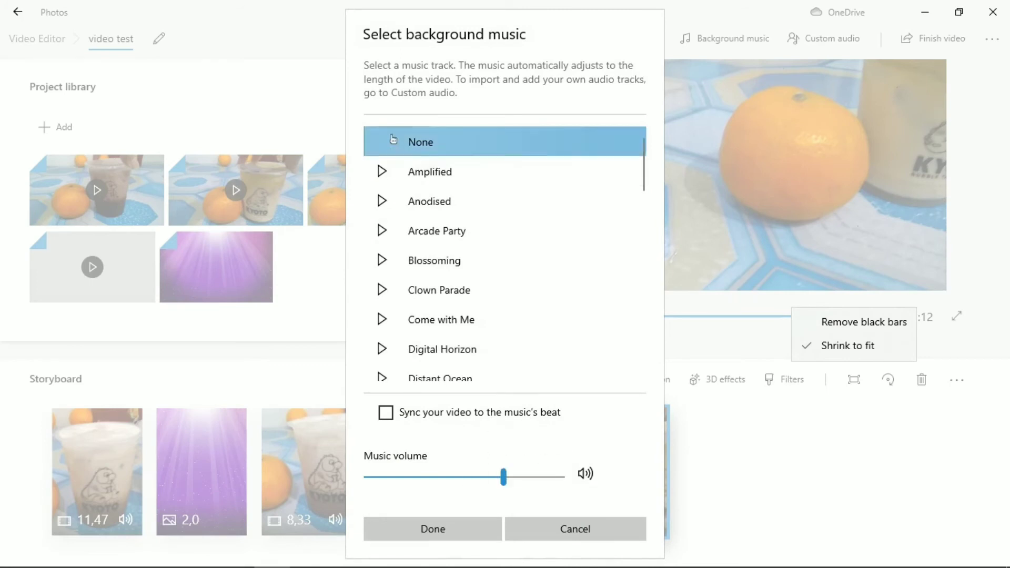
pyautogui.click(381, 171)
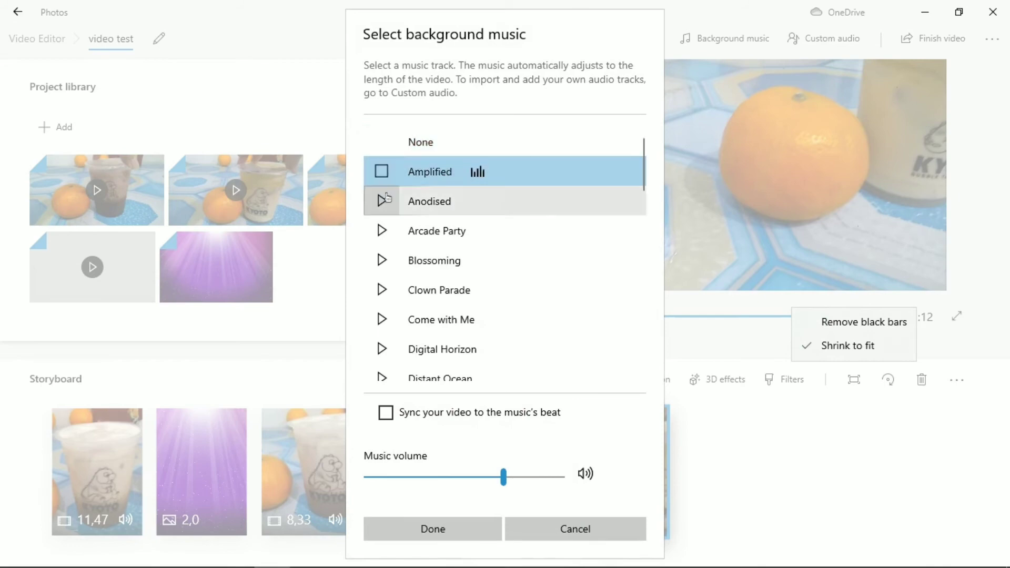
pyautogui.click(588, 527)
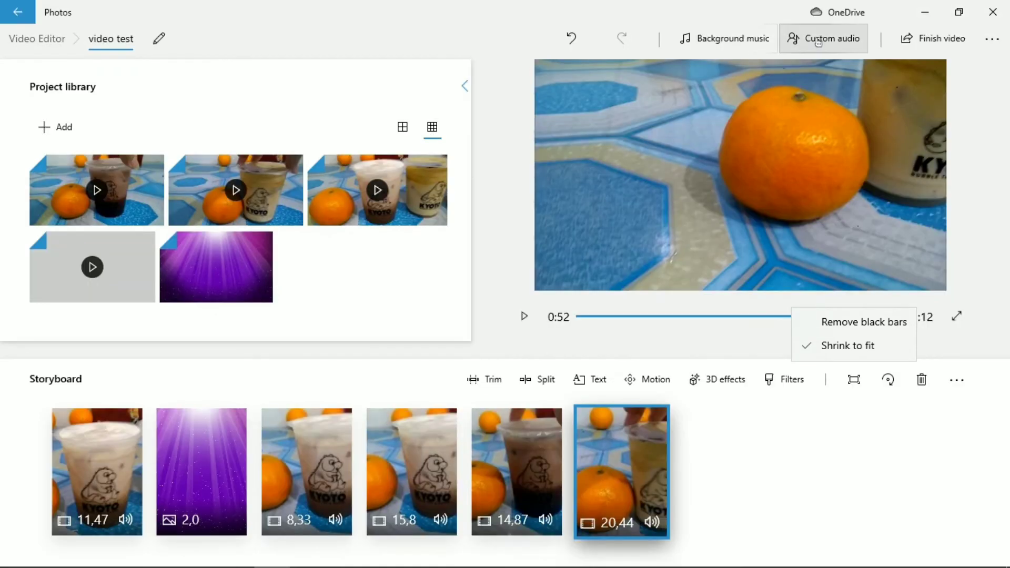
pyautogui.click(818, 43)
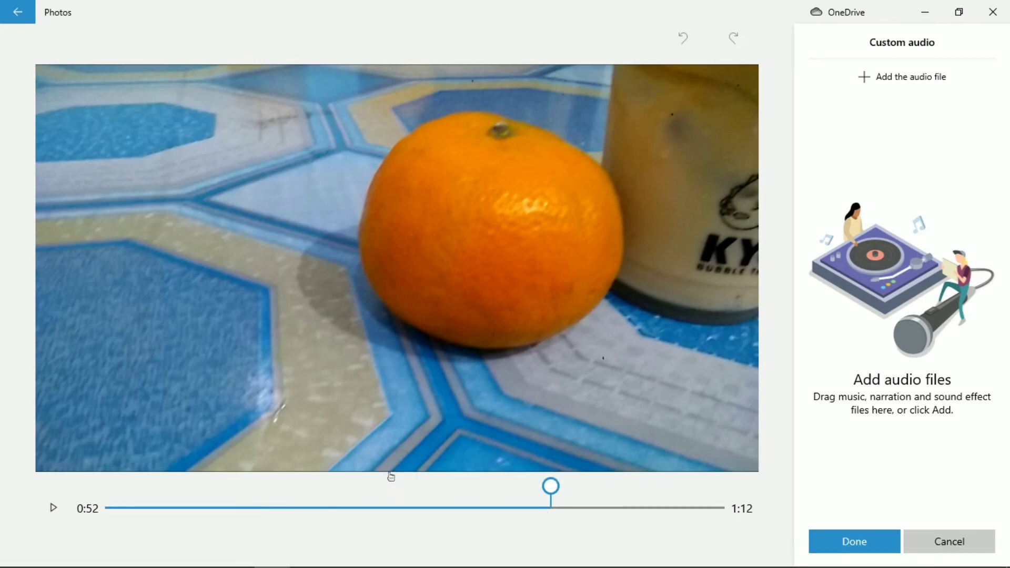
pyautogui.click(872, 545)
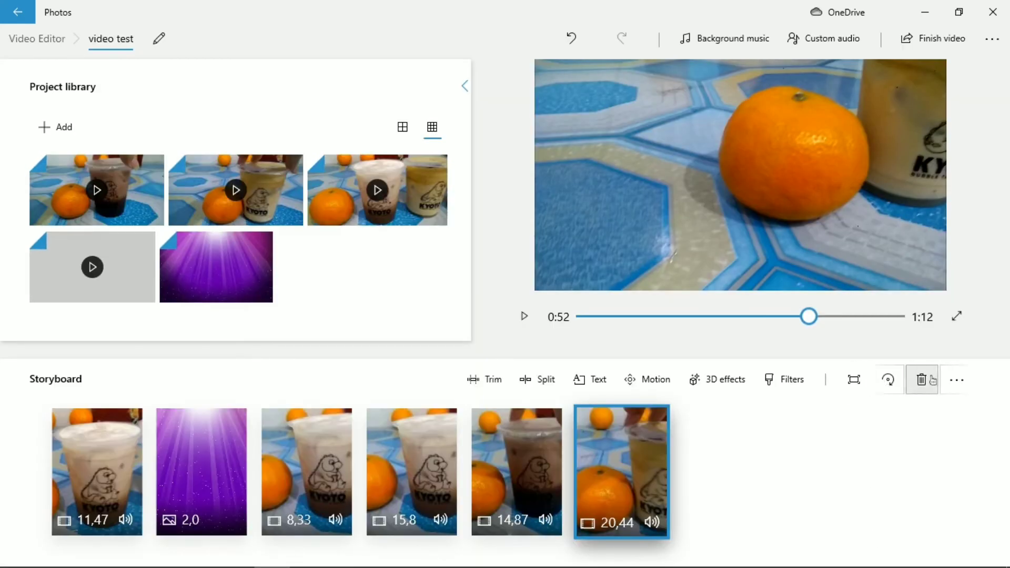
# - Export the finished video at Medium 720p quality as a video file named "video test" in New folder on Data (D:)
pyautogui.click(940, 41)
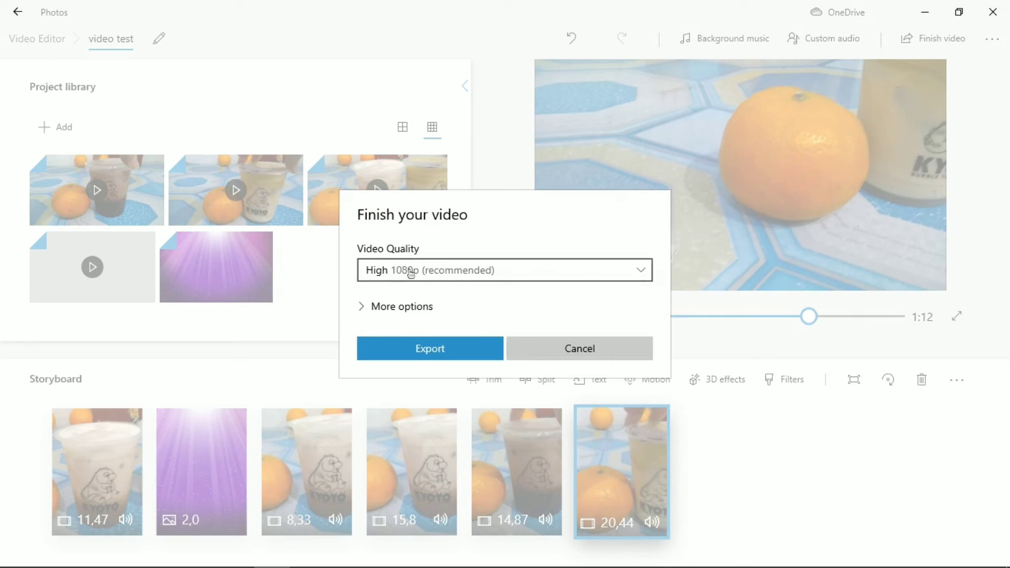
pyautogui.click(647, 272)
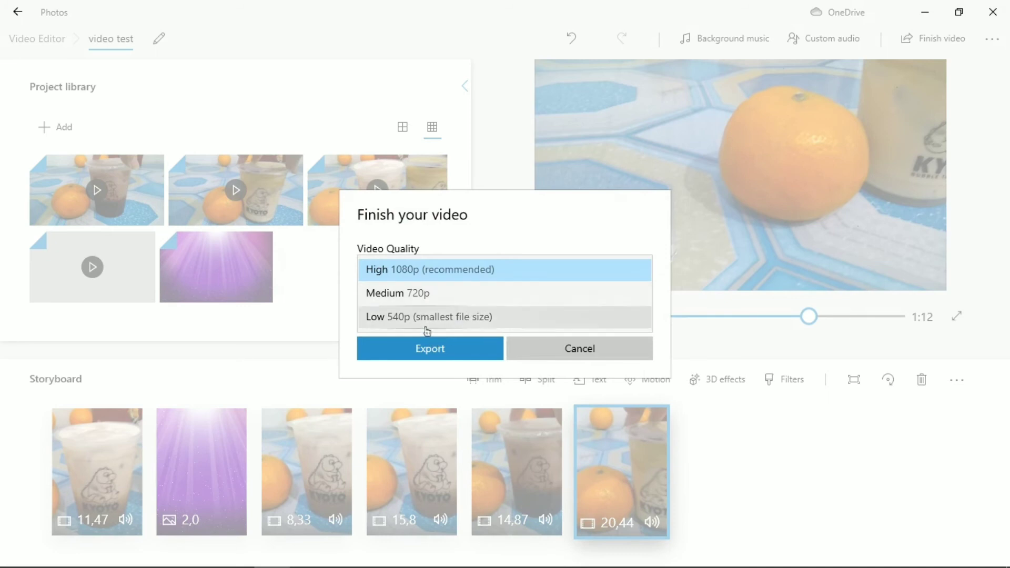
pyautogui.click(458, 297)
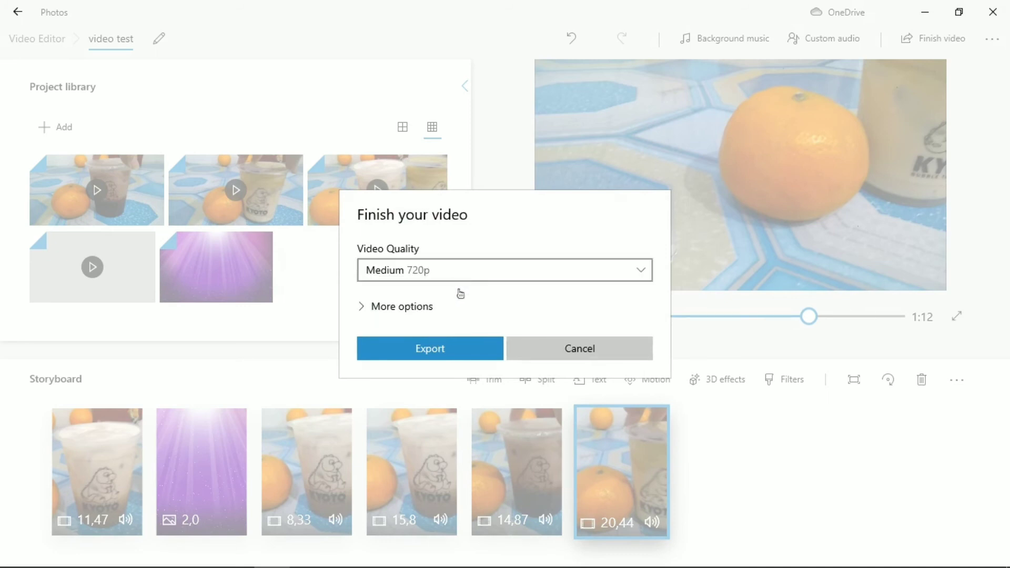
pyautogui.click(471, 352)
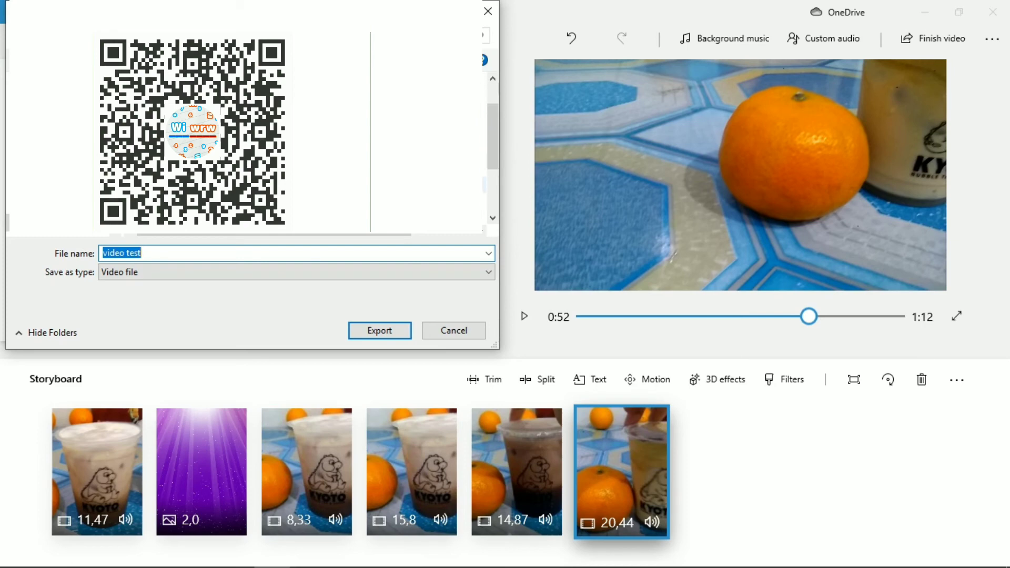
pyautogui.click(303, 180)
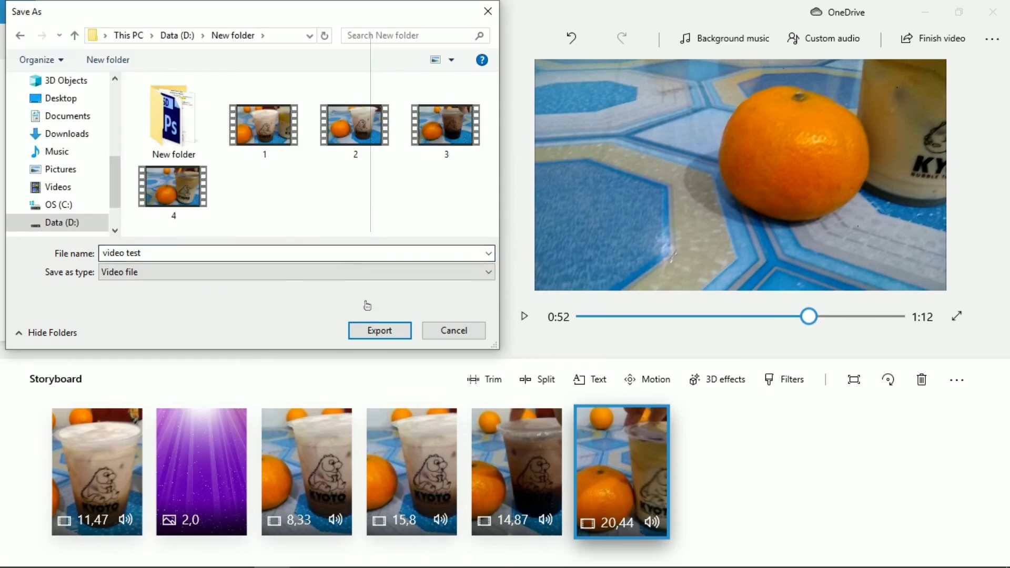
pyautogui.click(379, 331)
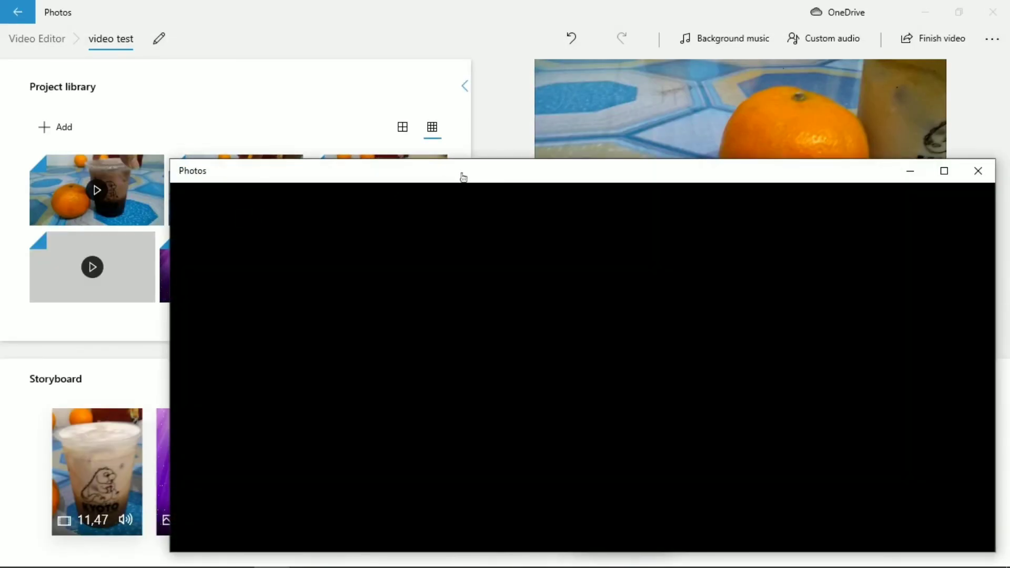
# - Reposition the exported video's playback window, dismiss its export notice and watch the video to check the title and effects
pyautogui.moveTo(463, 177); pyautogui.dragTo(379, 79)
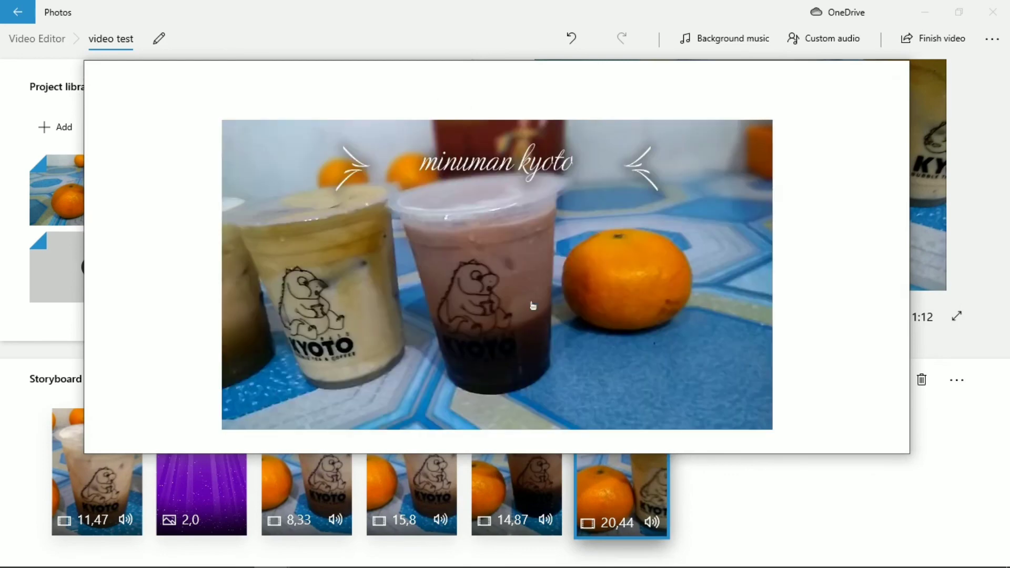
pyautogui.moveTo(363, 333)
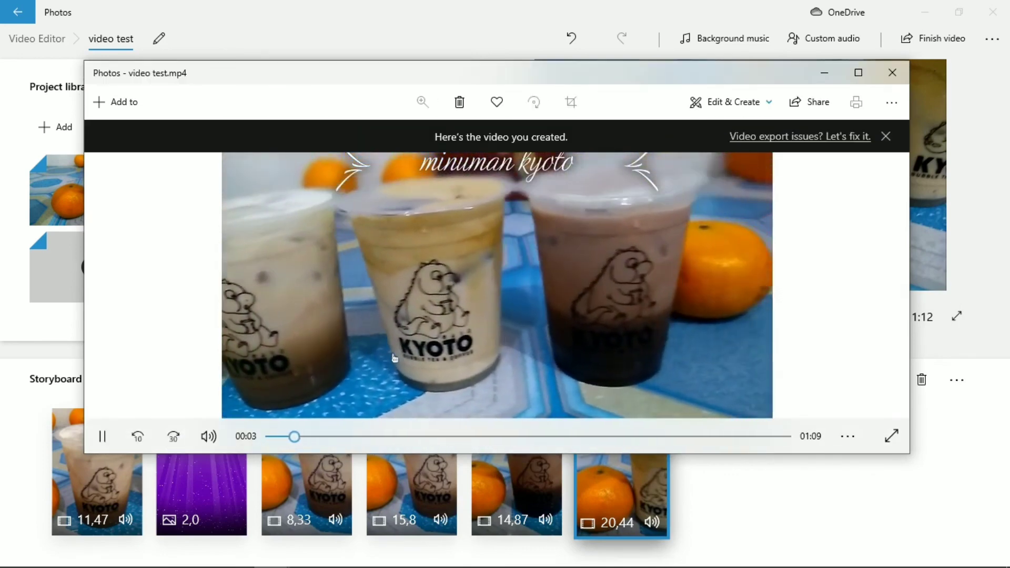
pyautogui.click(893, 137)
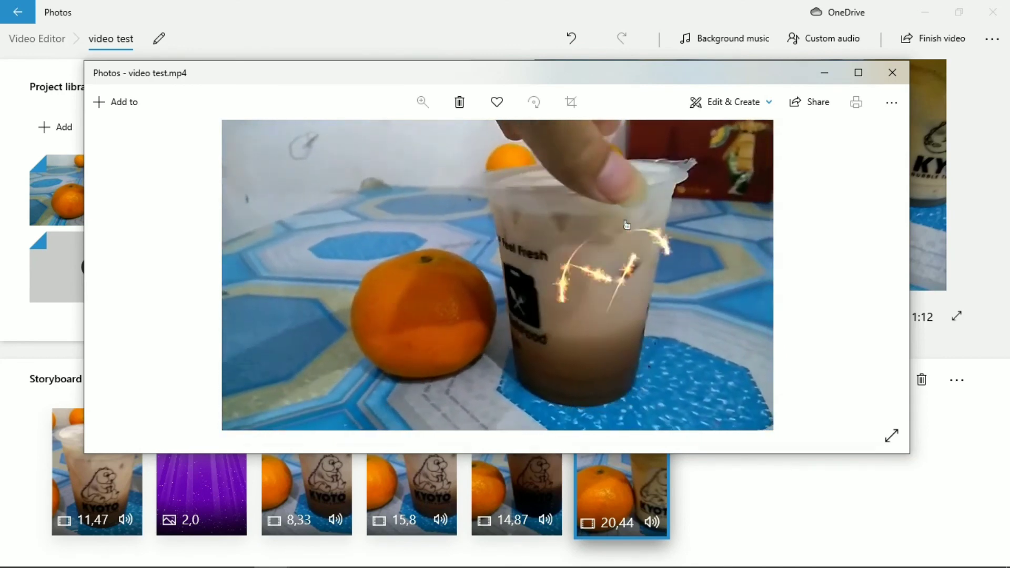
pyautogui.moveTo(780, 163)
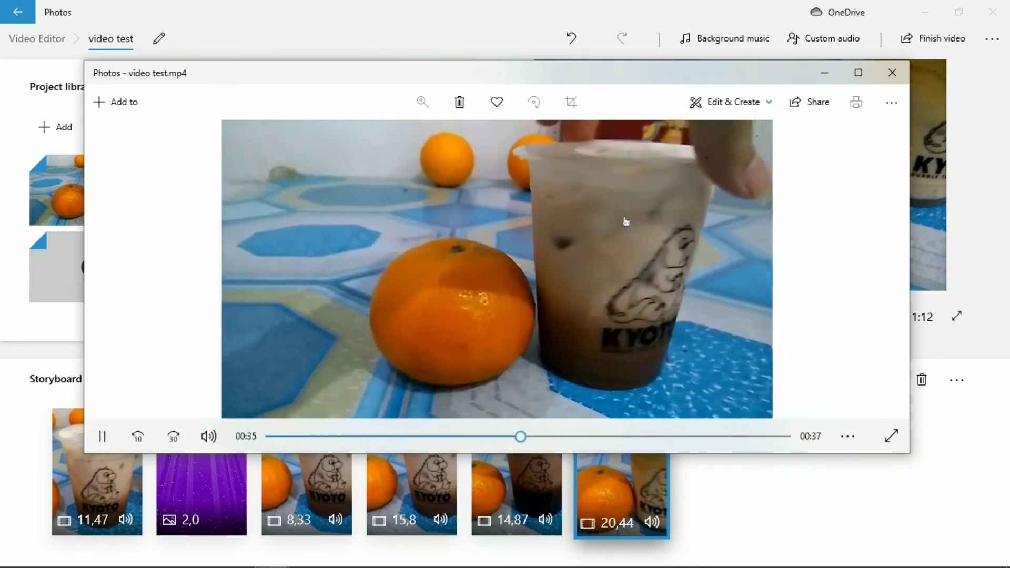